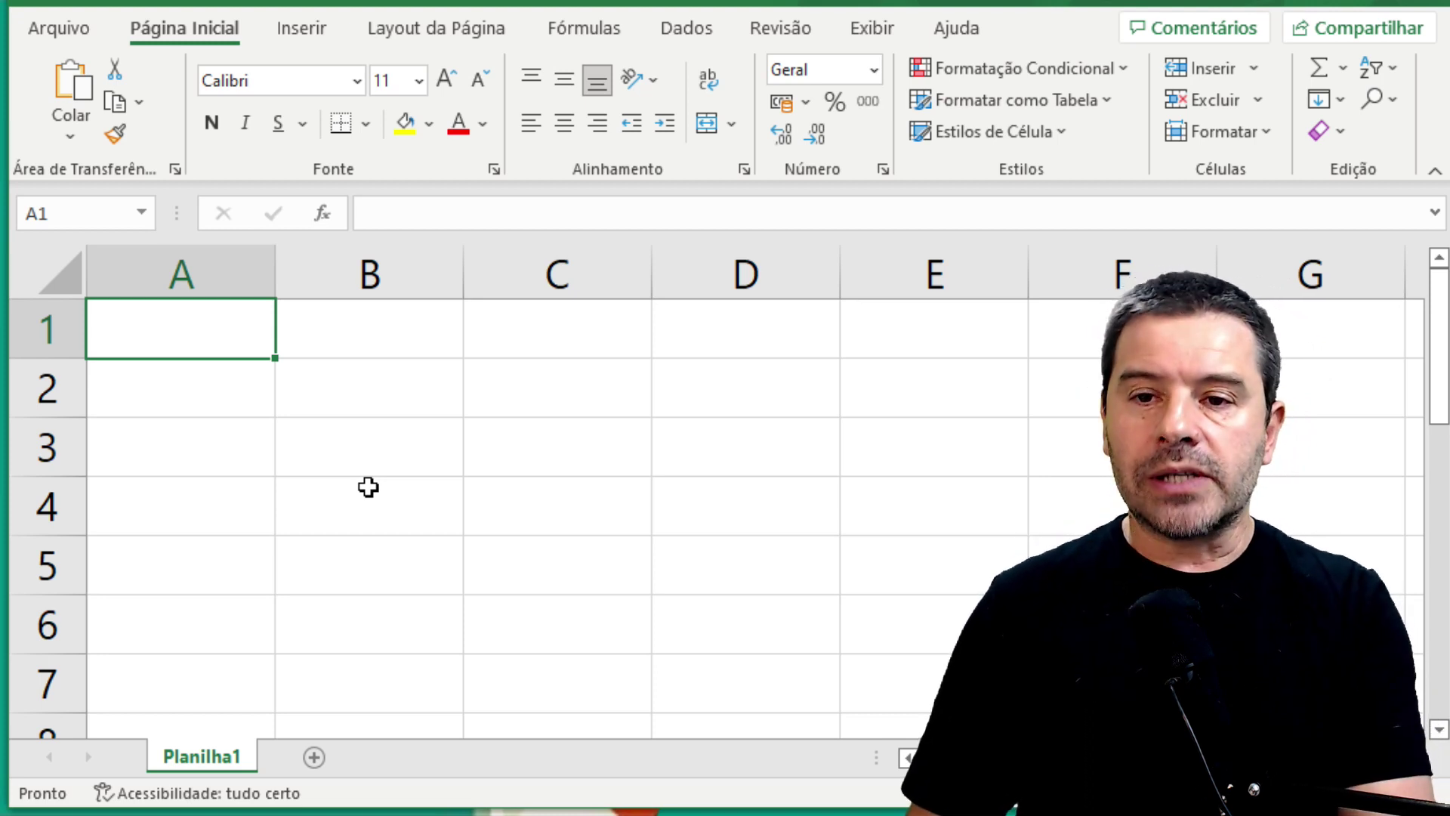
Step: Enter Jan in A1 with its value 3456 in B1, correcting a typo
{"action": "type", "text": "jj"}
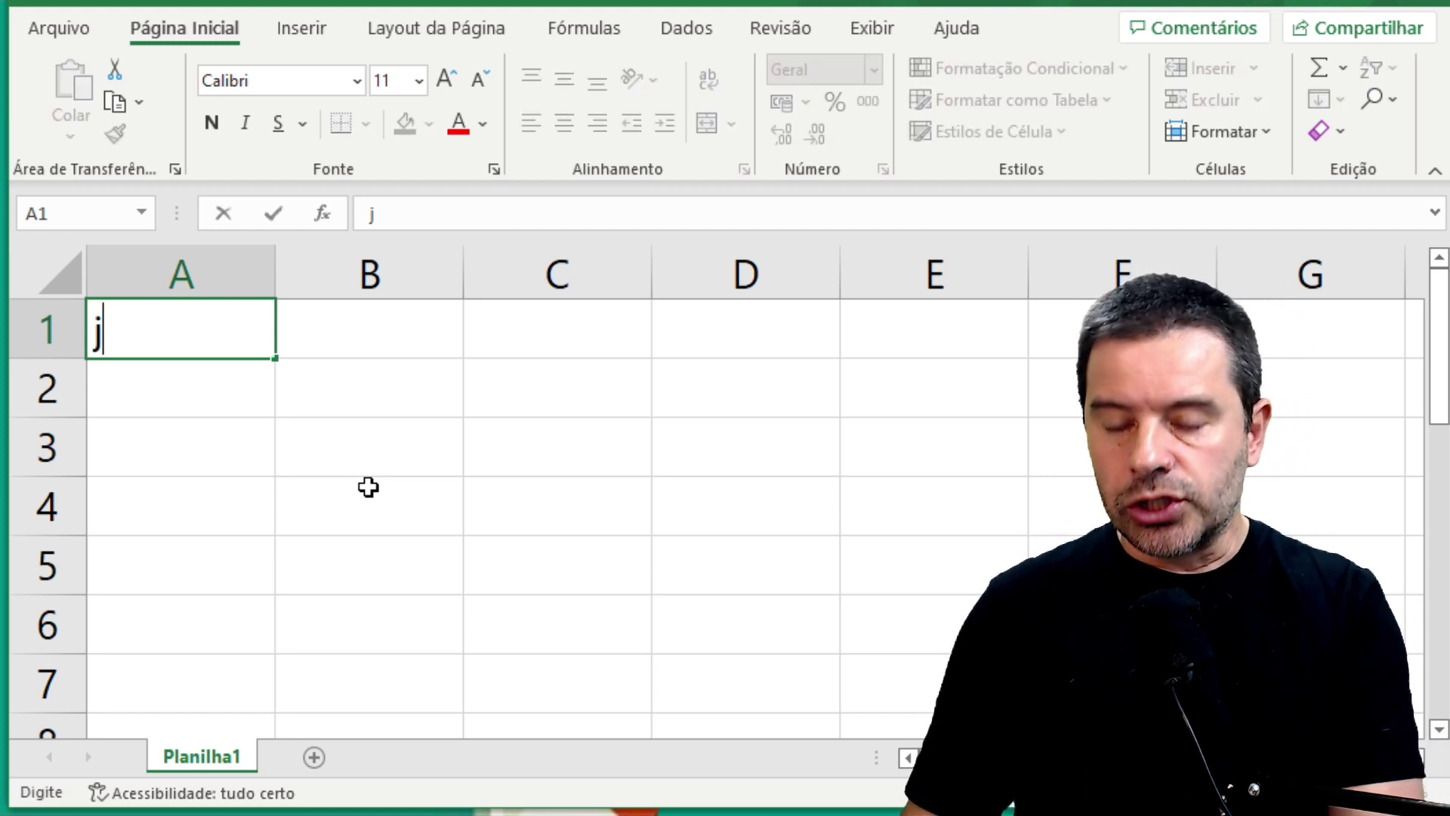
{"action": "type", "text": "AN"}
{"action": "key", "text": "BackSpace"}
{"action": "key", "text": "BackSpace"}
{"action": "key", "text": "BackSpace"}
{"action": "type", "text": "an"}
{"action": "key", "text": "Tab"}
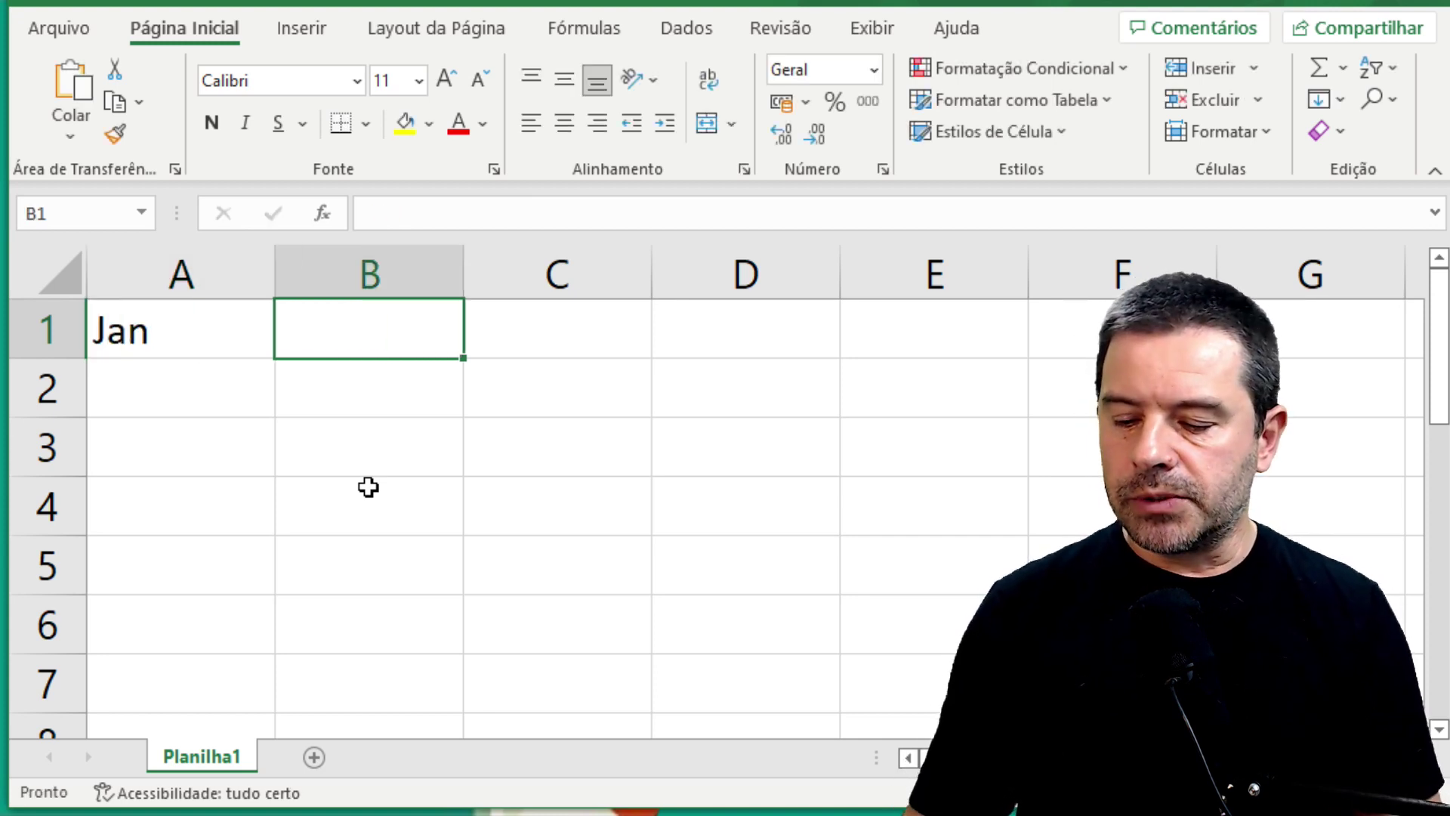
{"action": "type", "text": "3456"}
{"action": "key", "text": "Return"}
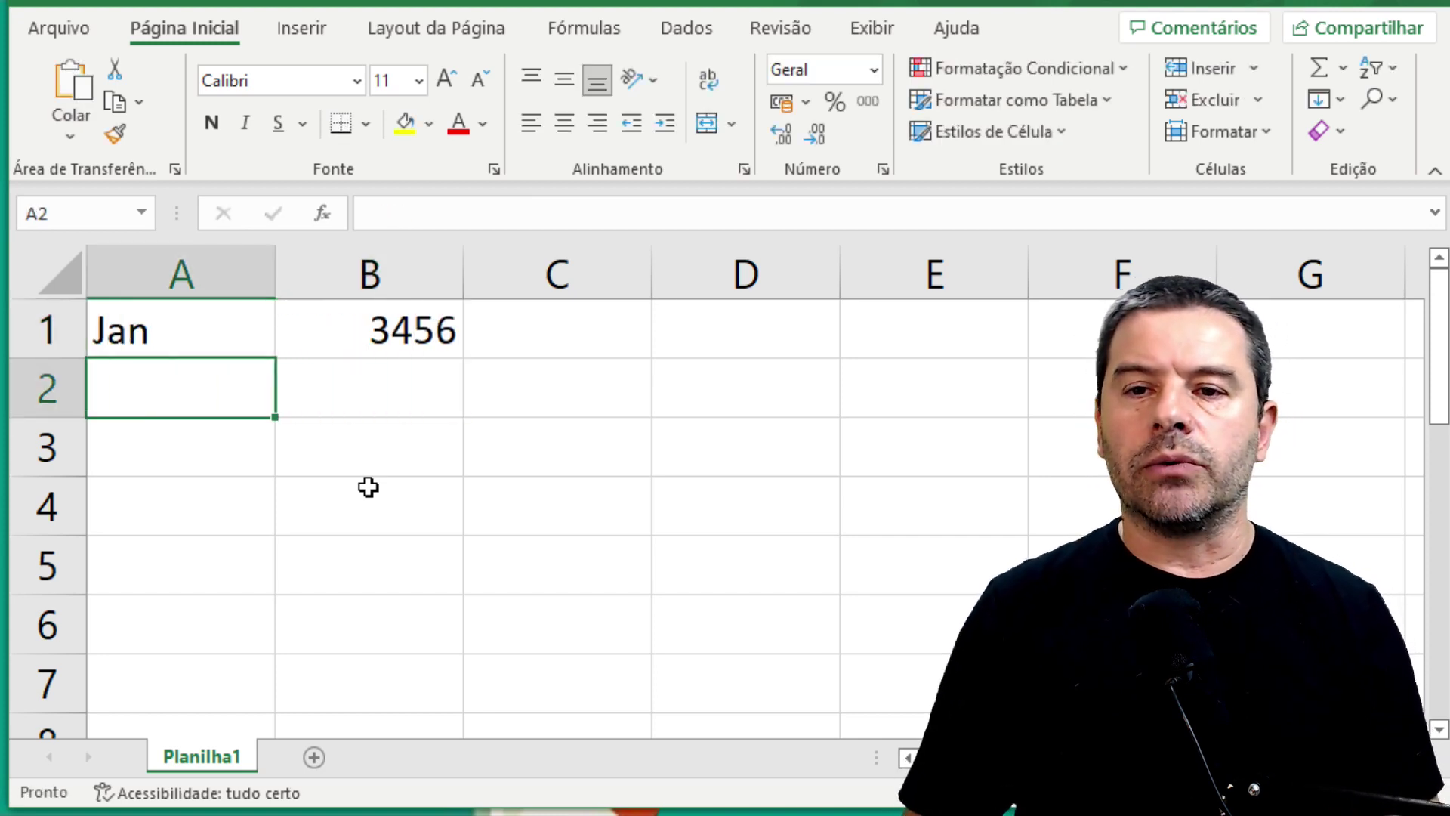
Step: Enter Fev with 23786 and Mar with 2786 in rows 2 and 3
{"action": "type", "text": "Fev"}
{"action": "key", "text": "Tab"}
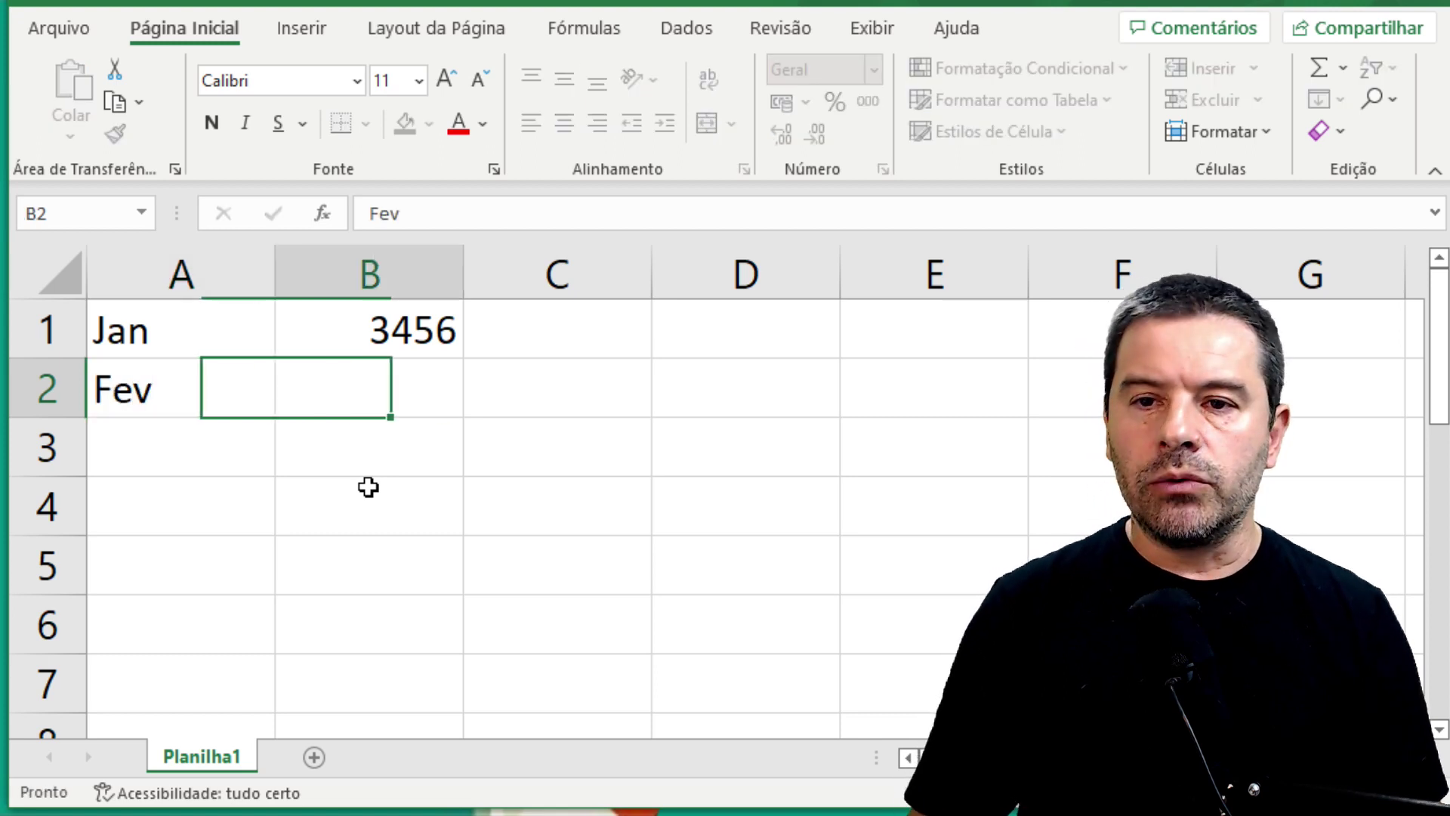
{"action": "type", "text": "23786"}
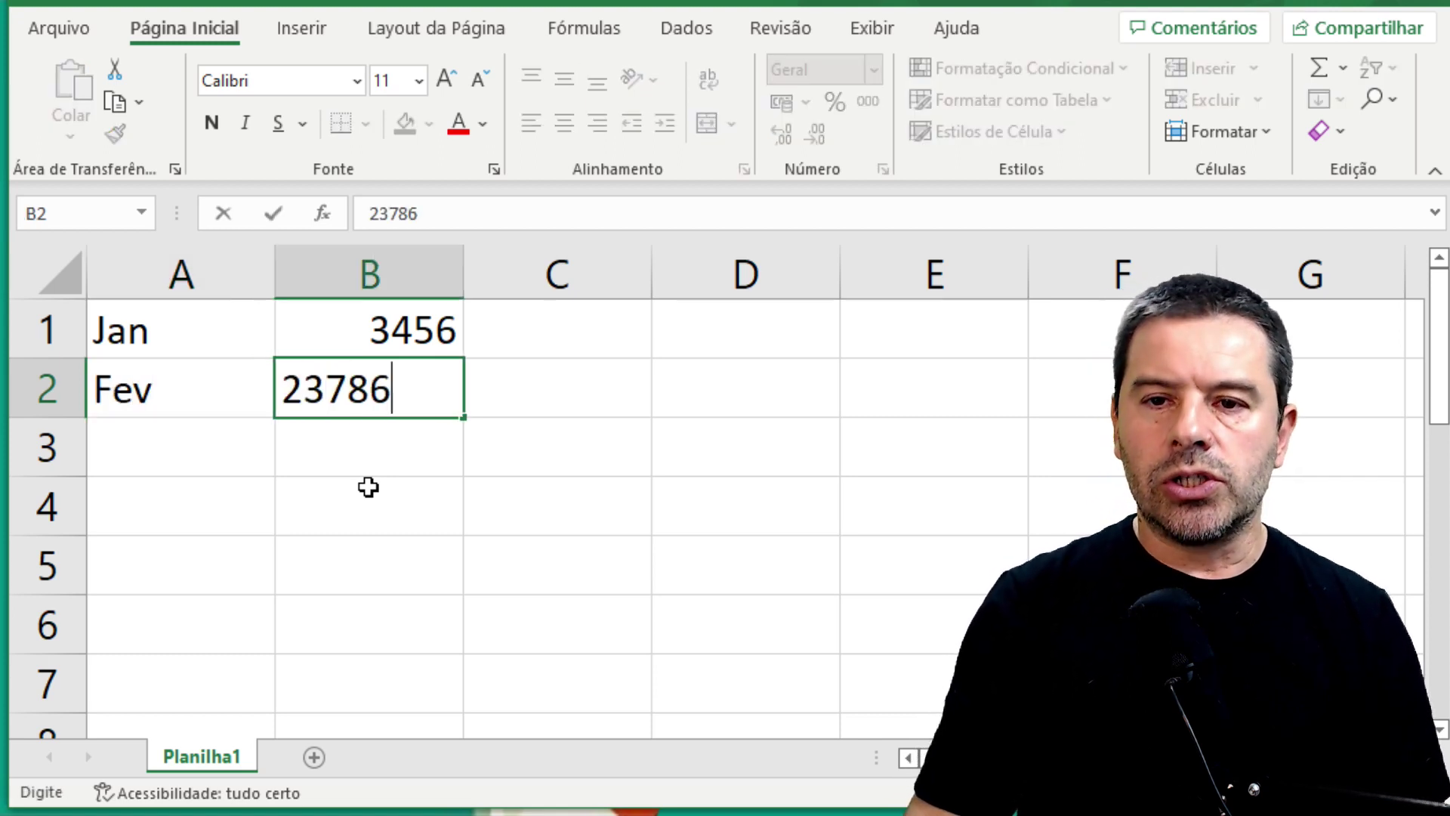
{"action": "key", "text": "Return"}
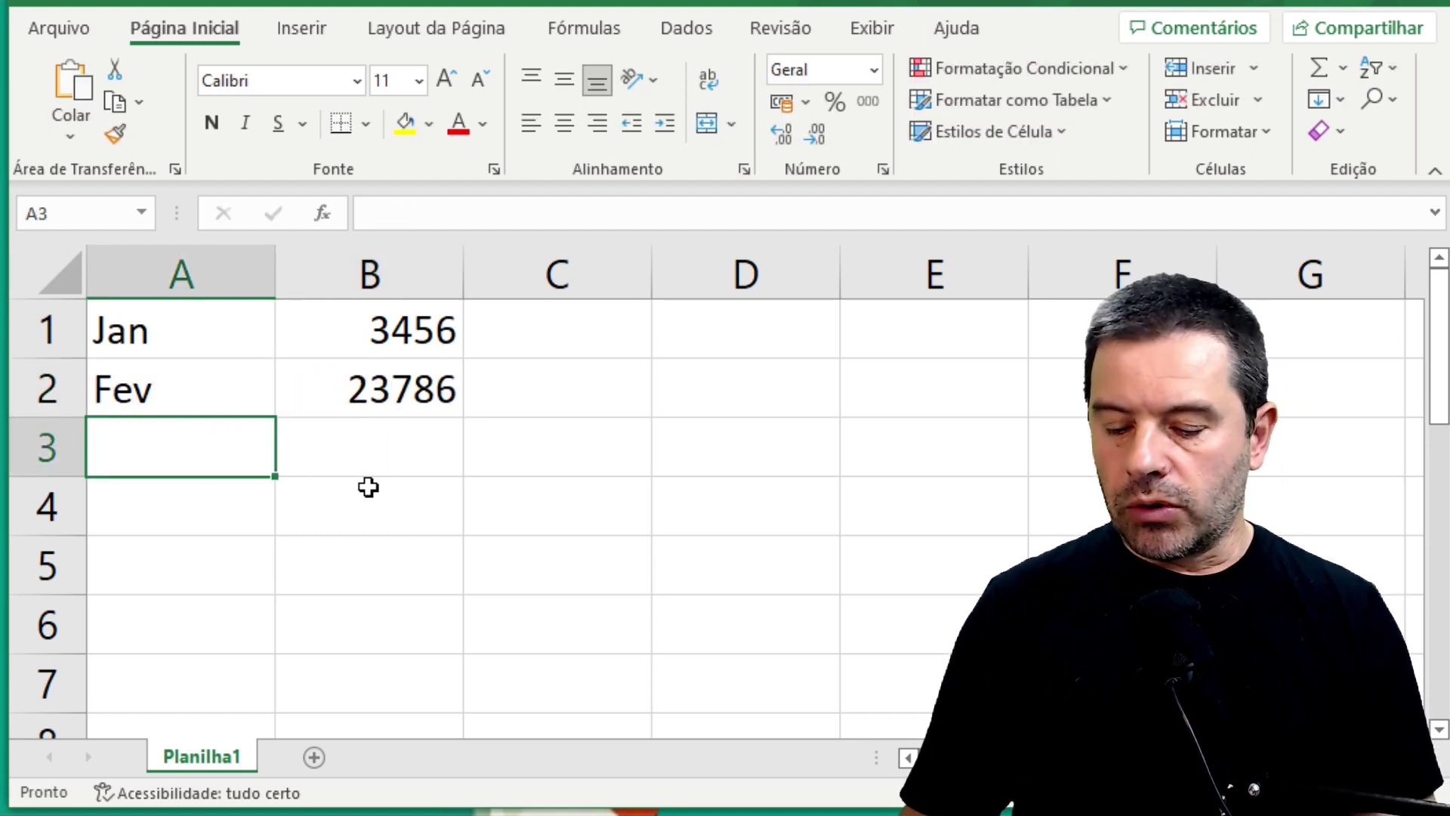
{"action": "type", "text": "Mar"}
{"action": "key", "text": "Tab"}
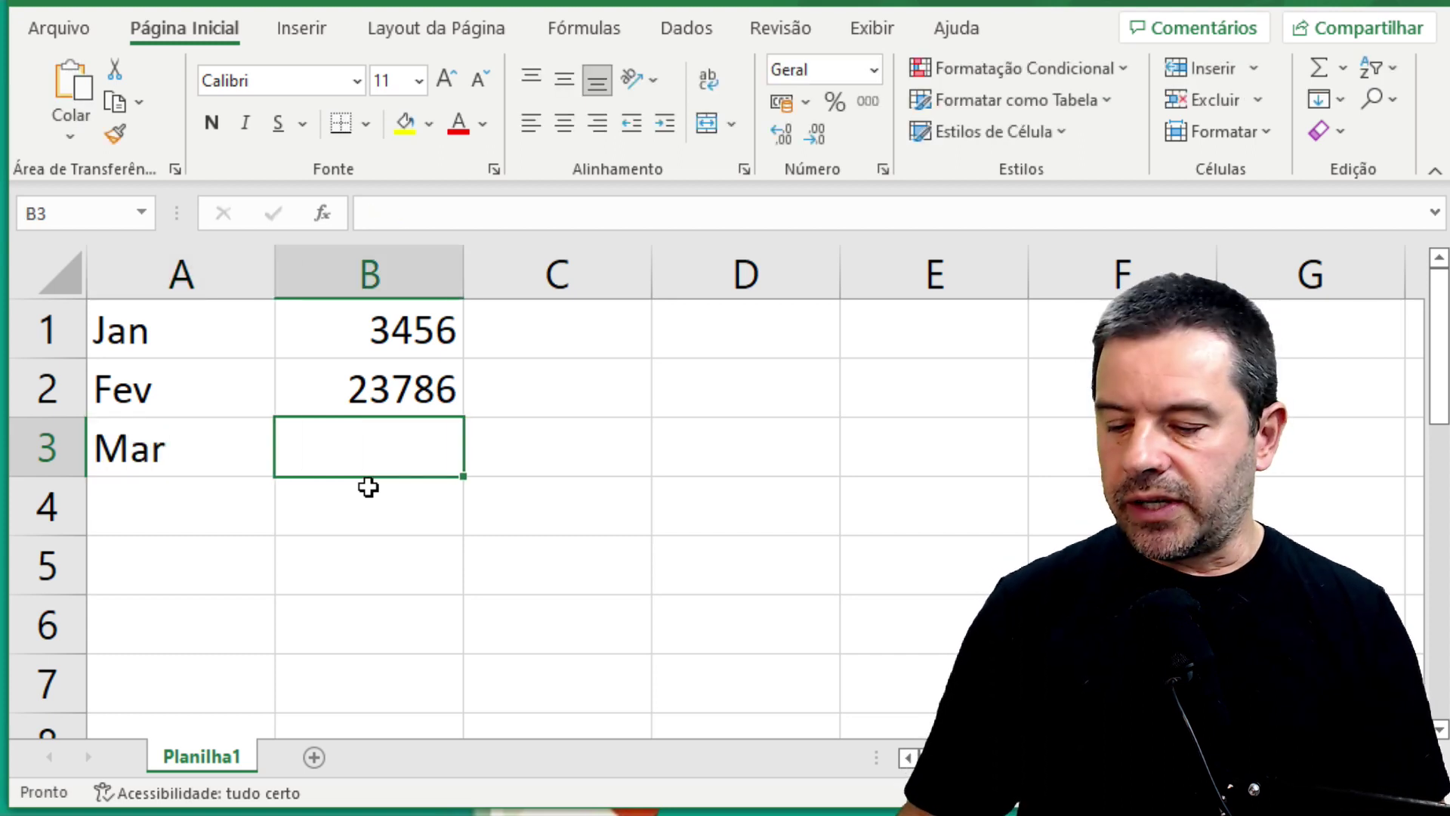
{"action": "type", "text": "2786"}
{"action": "key", "text": "Return"}
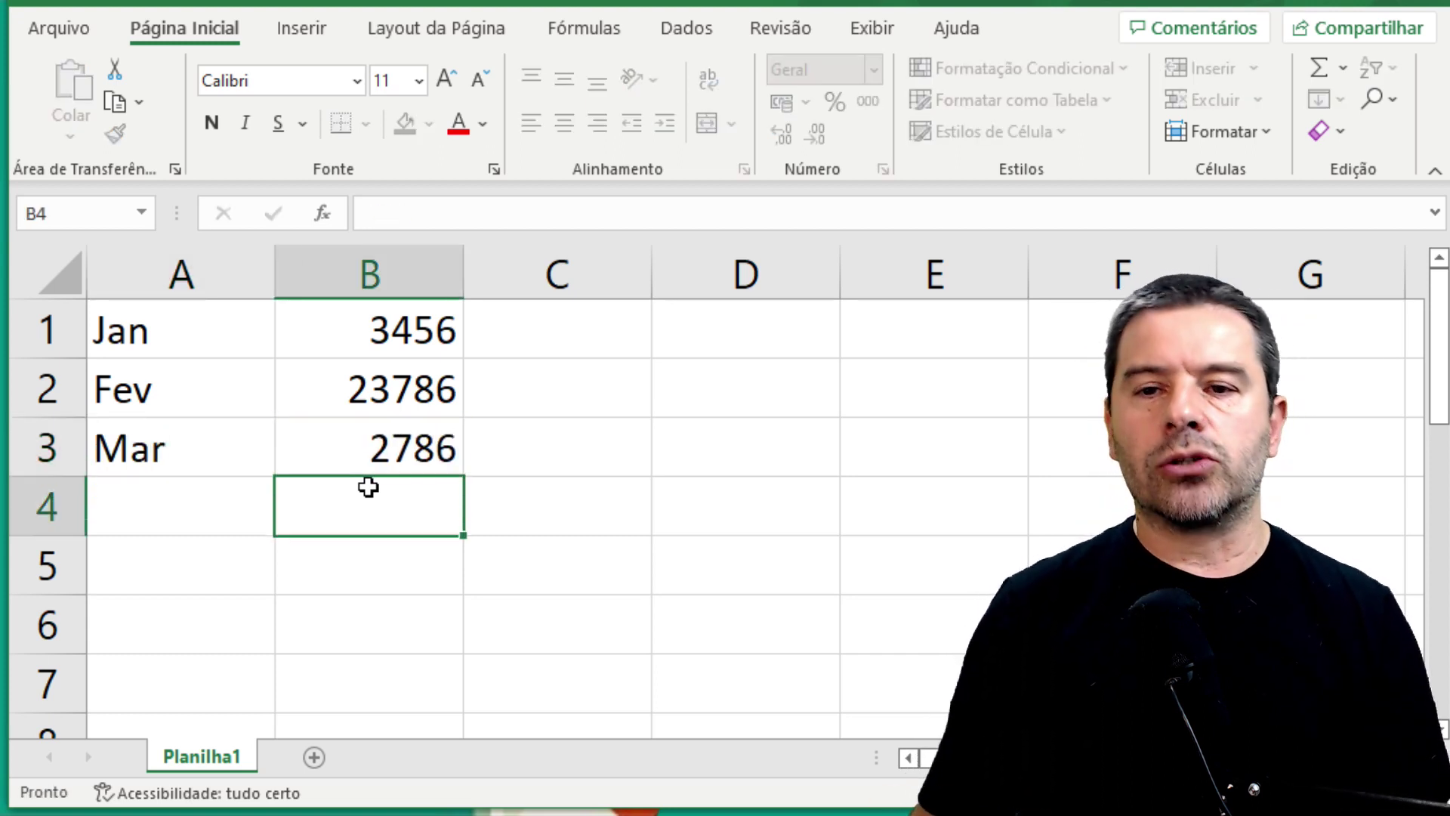
{"action": "key", "text": "Up"}
{"action": "key", "text": "Up"}
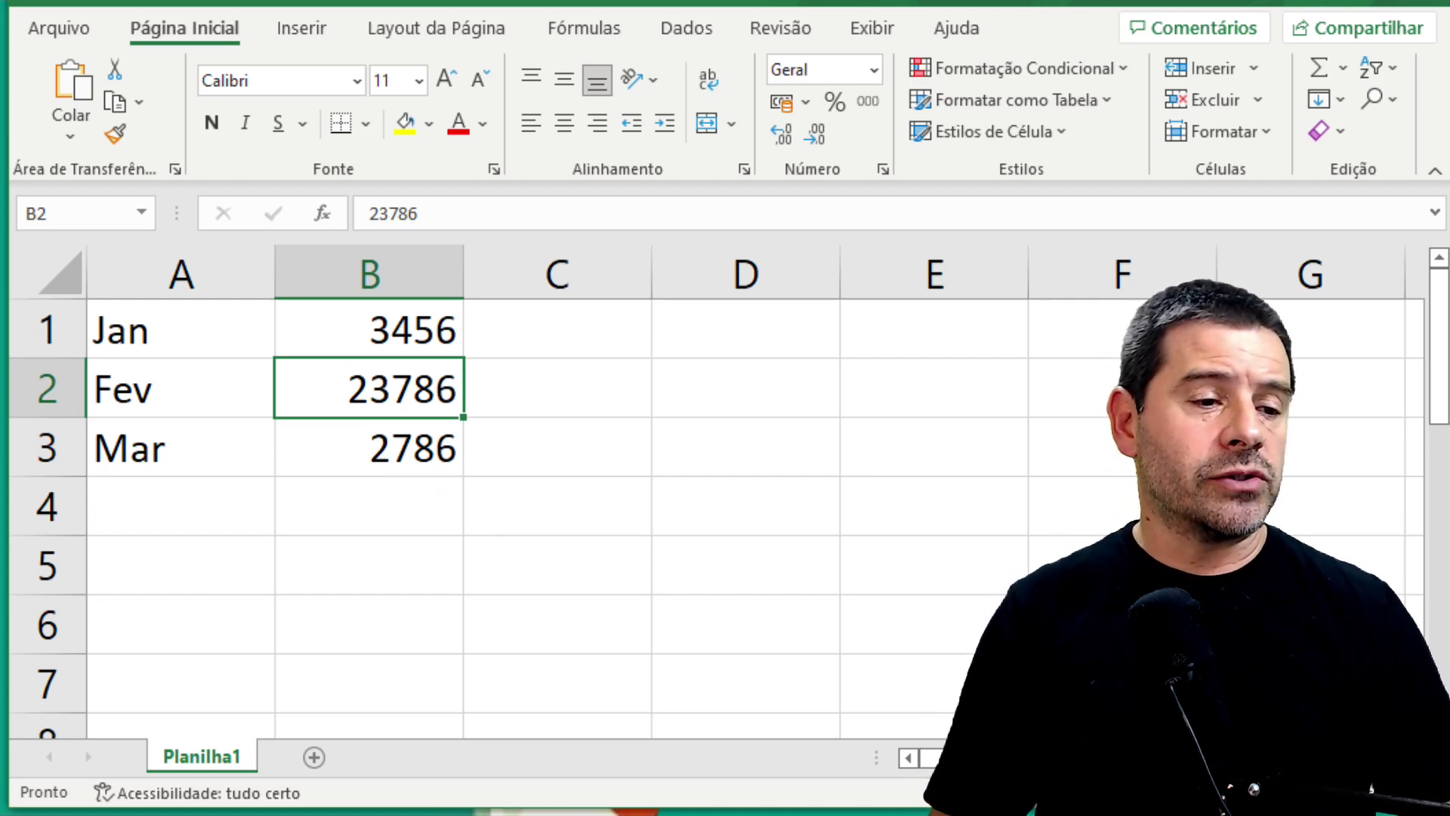
Step: Select the Jan–Mar table A1:B3 and show the Inserir ribbon with its Gráficos group
{"action": "scroll", "coordinate": [566, 491], "scroll_direction": "down", "scroll_amount": 2, "text": "ctrl"}
{"action": "scroll", "coordinate": [567, 491], "scroll_direction": "down", "scroll_amount": 2, "text": "ctrl"}
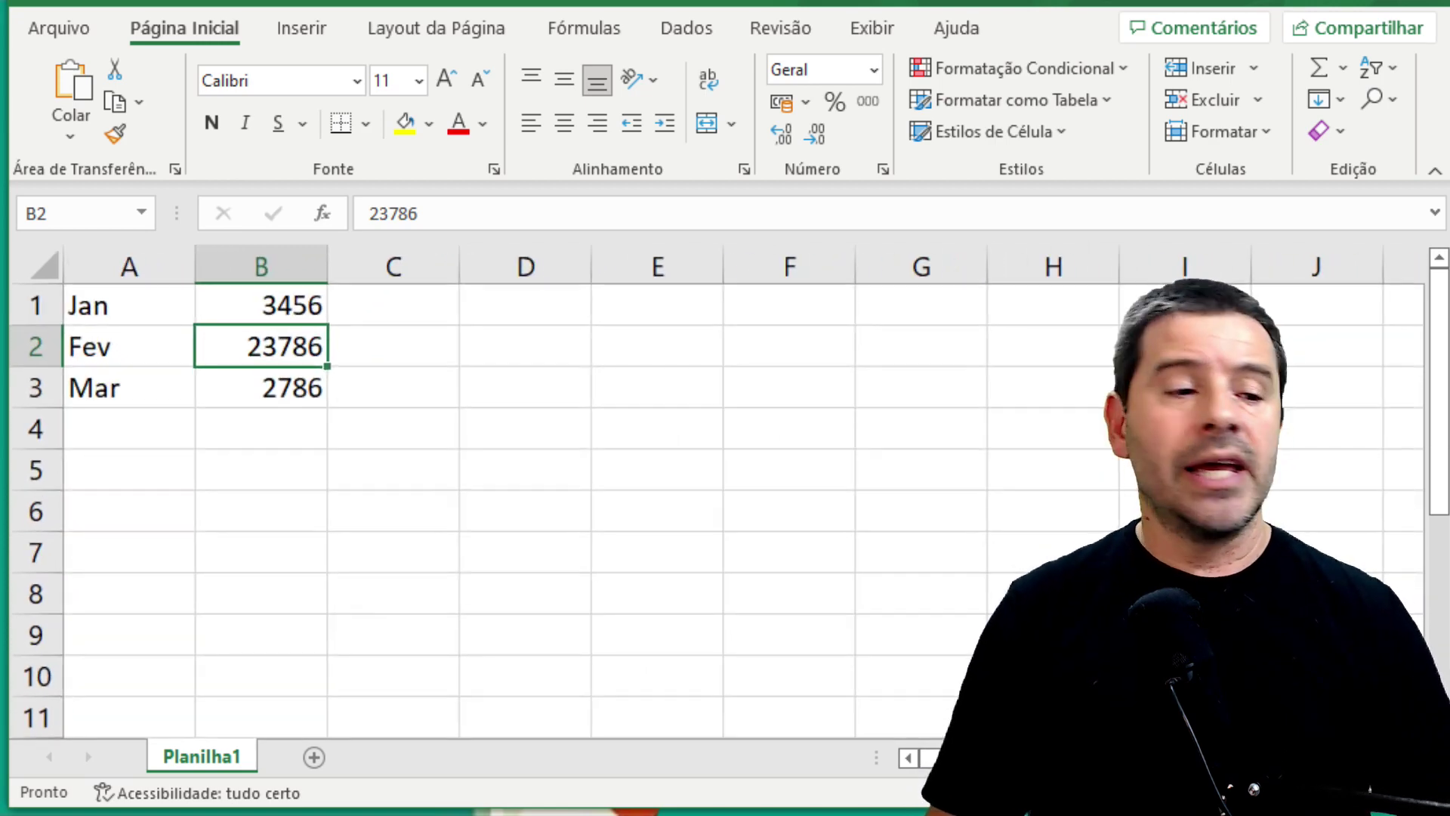
{"action": "scroll", "coordinate": [567, 491], "scroll_direction": "down", "scroll_amount": 1, "text": "ctrl"}
{"action": "scroll", "coordinate": [566, 491], "scroll_direction": "down", "scroll_amount": 1, "text": "ctrl"}
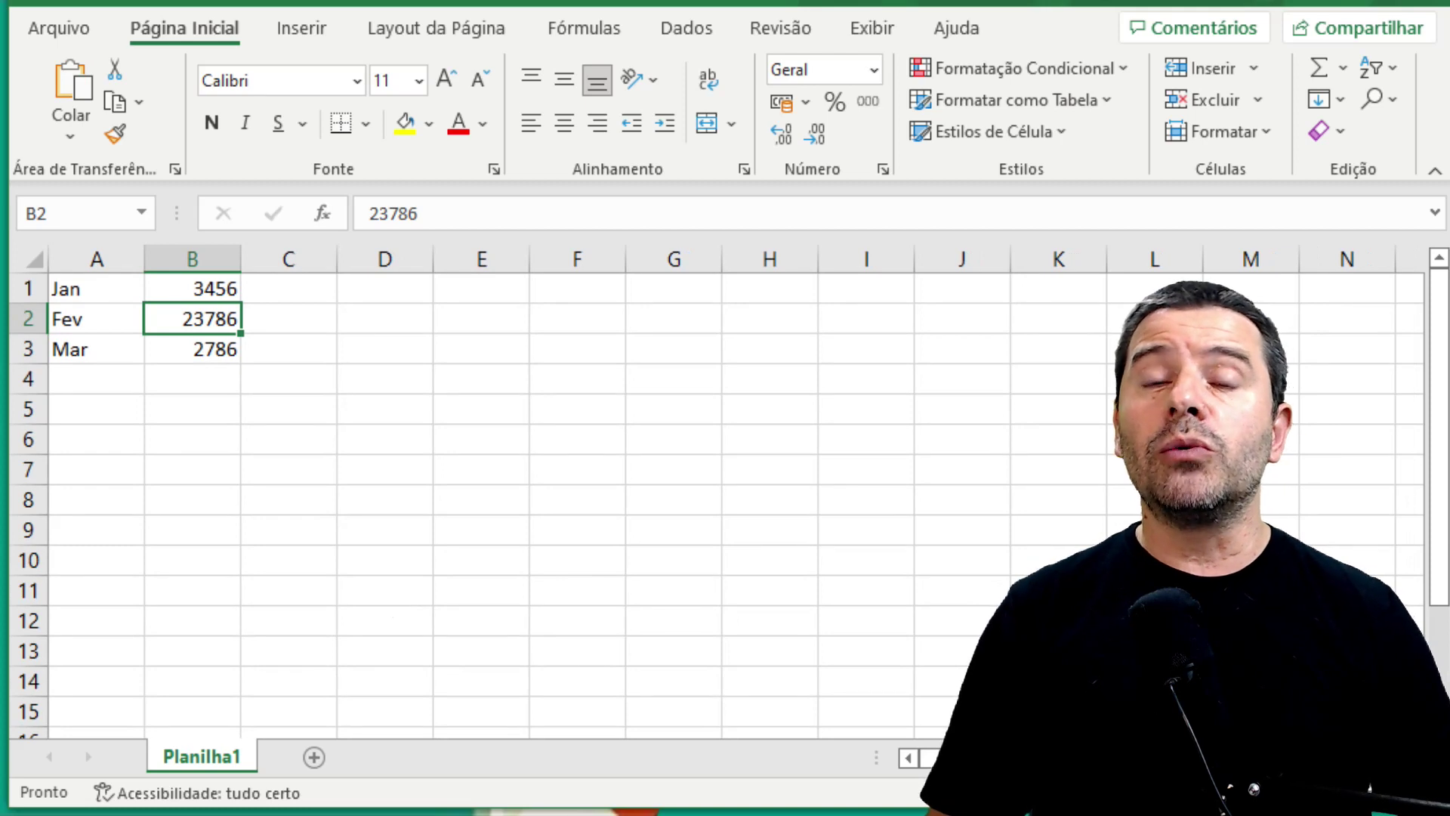
{"action": "scroll", "coordinate": [331, 286], "scroll_direction": "down", "scroll_amount": 1, "text": "ctrl"}
{"action": "scroll", "coordinate": [331, 286], "scroll_direction": "down", "scroll_amount": 1, "text": "ctrl"}
{"action": "left_click_drag", "start_coordinate": [78, 287], "coordinate": [164, 351]}
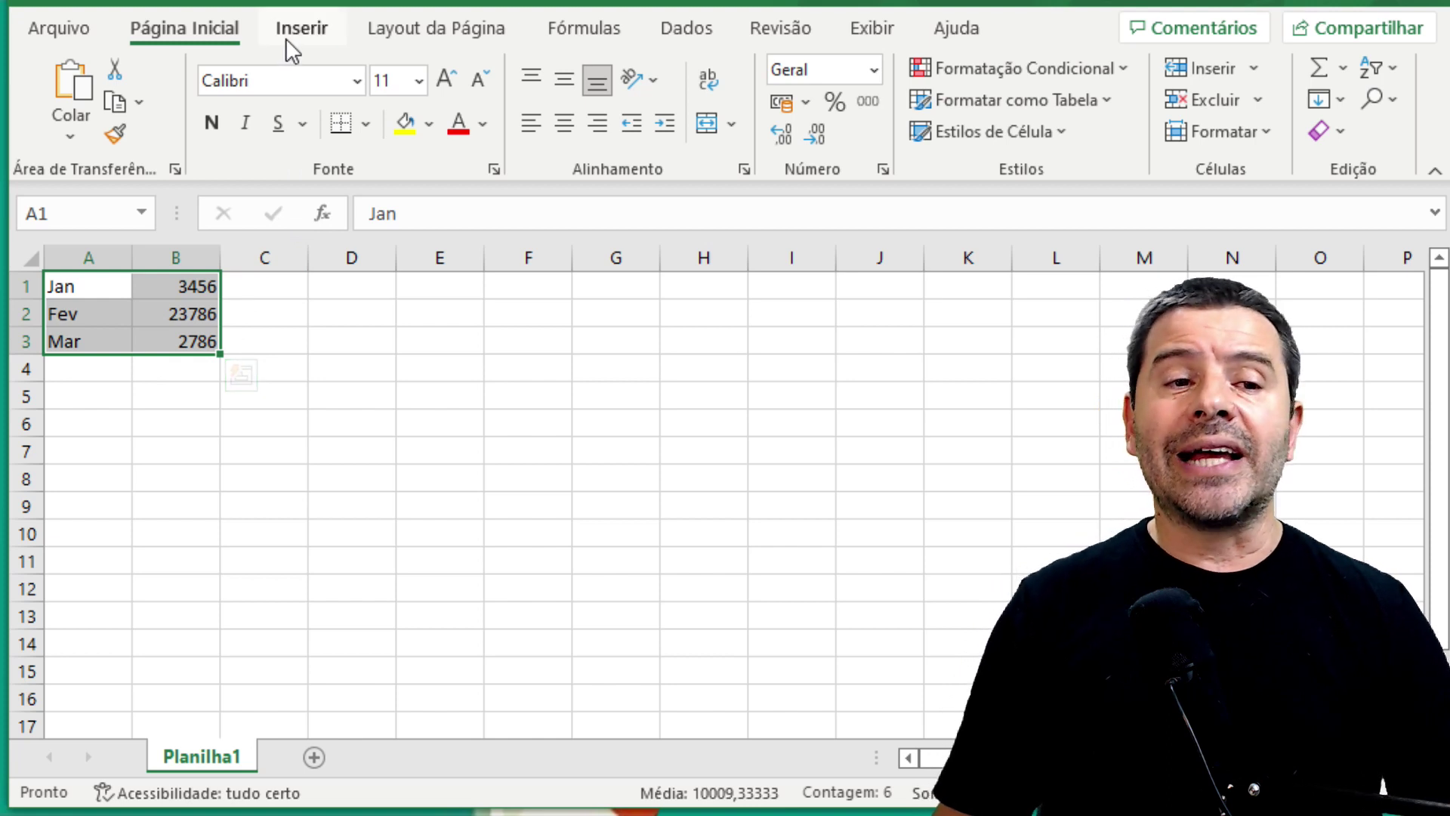
{"action": "left_click", "coordinate": [312, 30]}
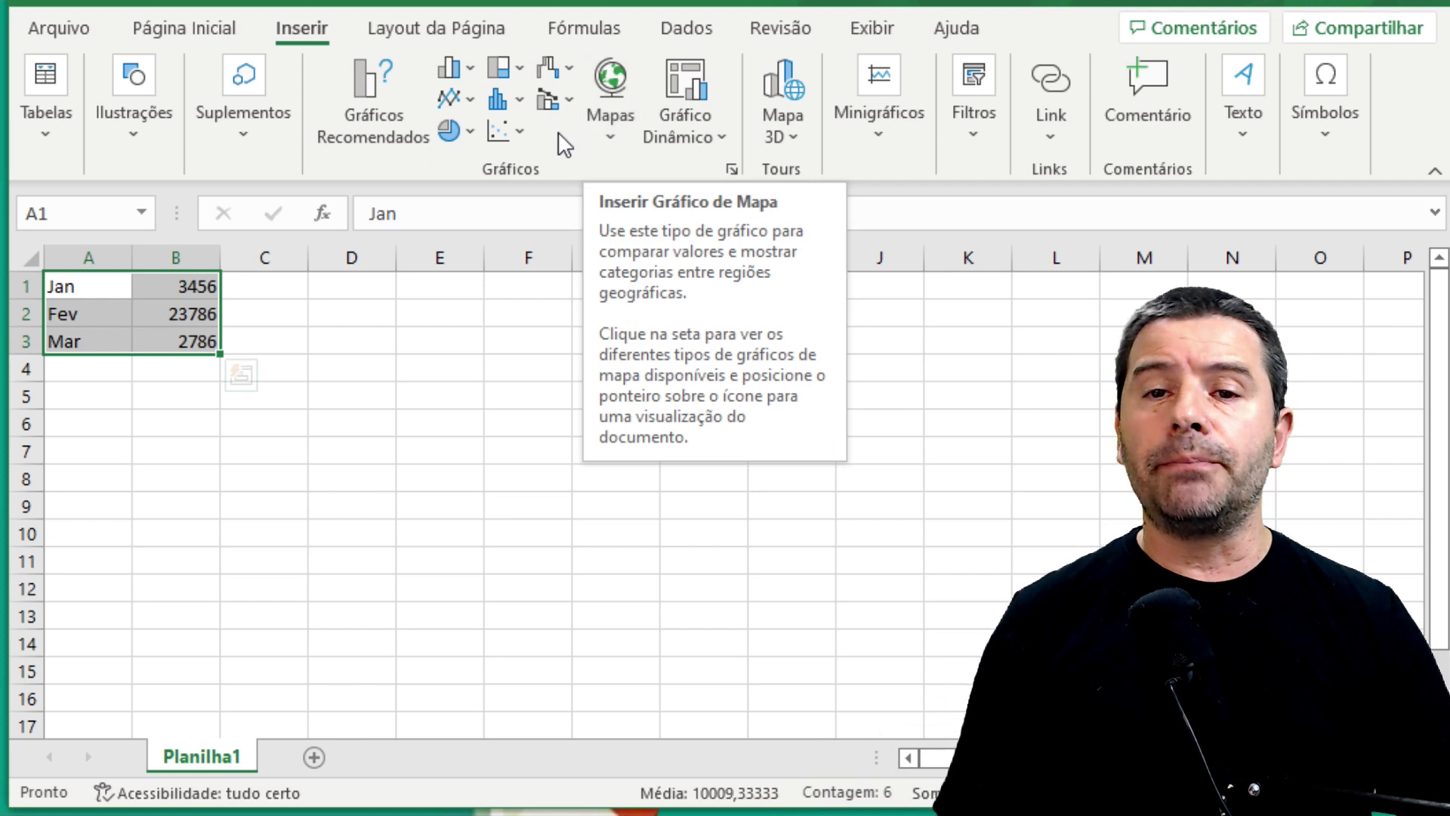
Step: Open the Inserir Gráfico dialog, move it left, and show the Todos os Gráficos list
{"action": "left_click", "coordinate": [733, 170]}
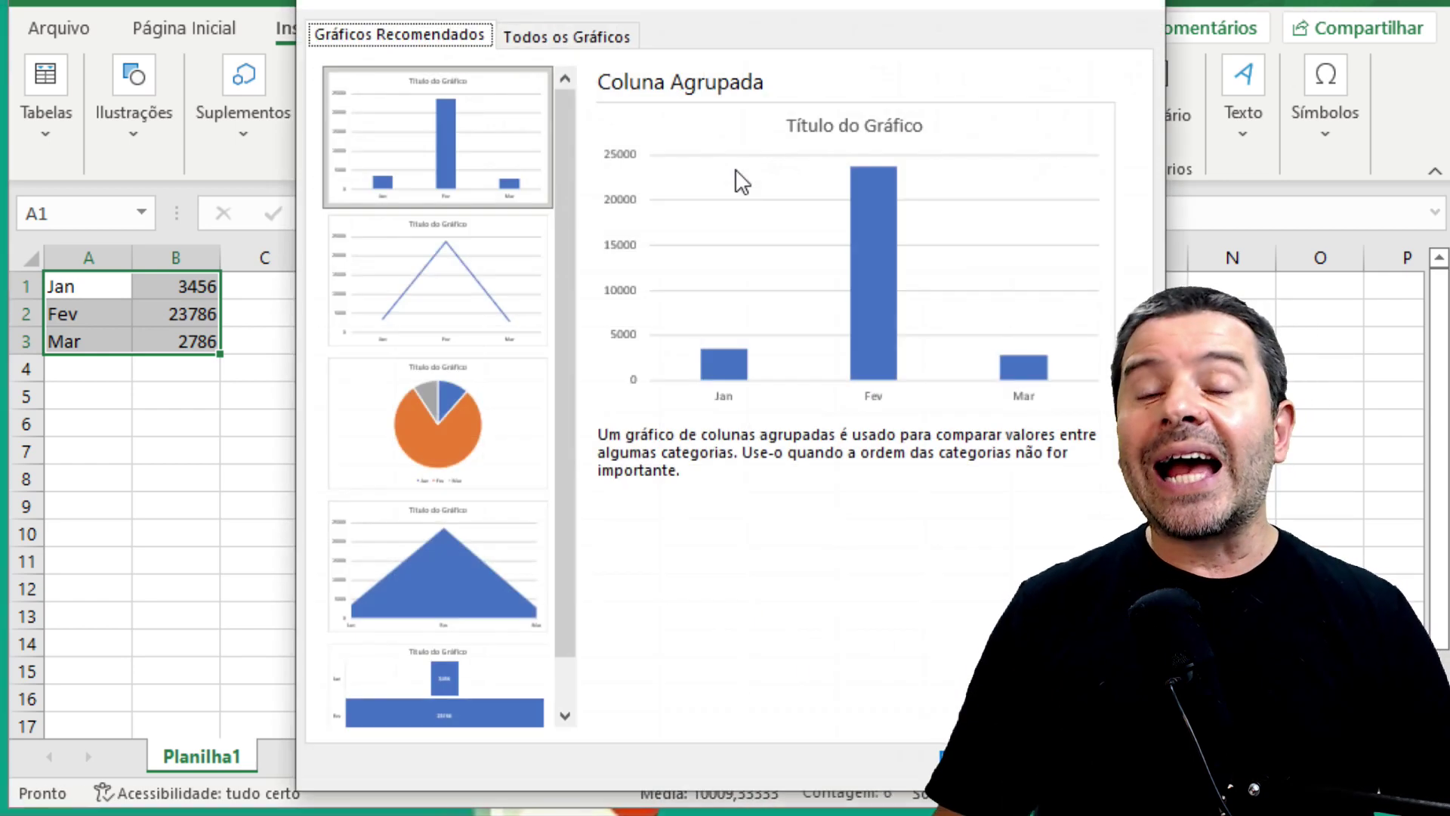
{"action": "left_click_drag", "start_coordinate": [701, 11], "coordinate": [472, 46]}
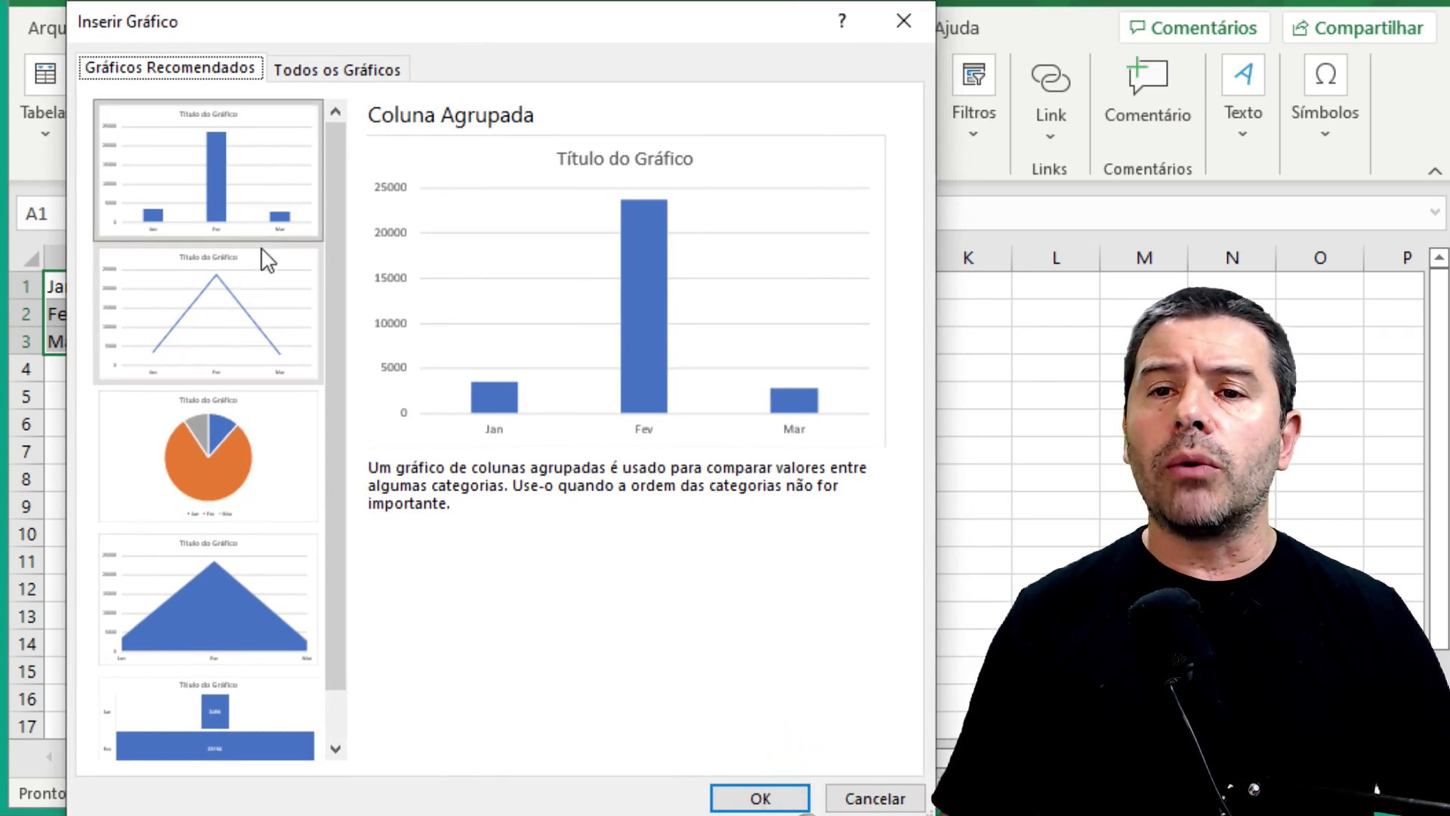
{"action": "scroll", "coordinate": [266, 287], "scroll_direction": "down", "scroll_amount": 1}
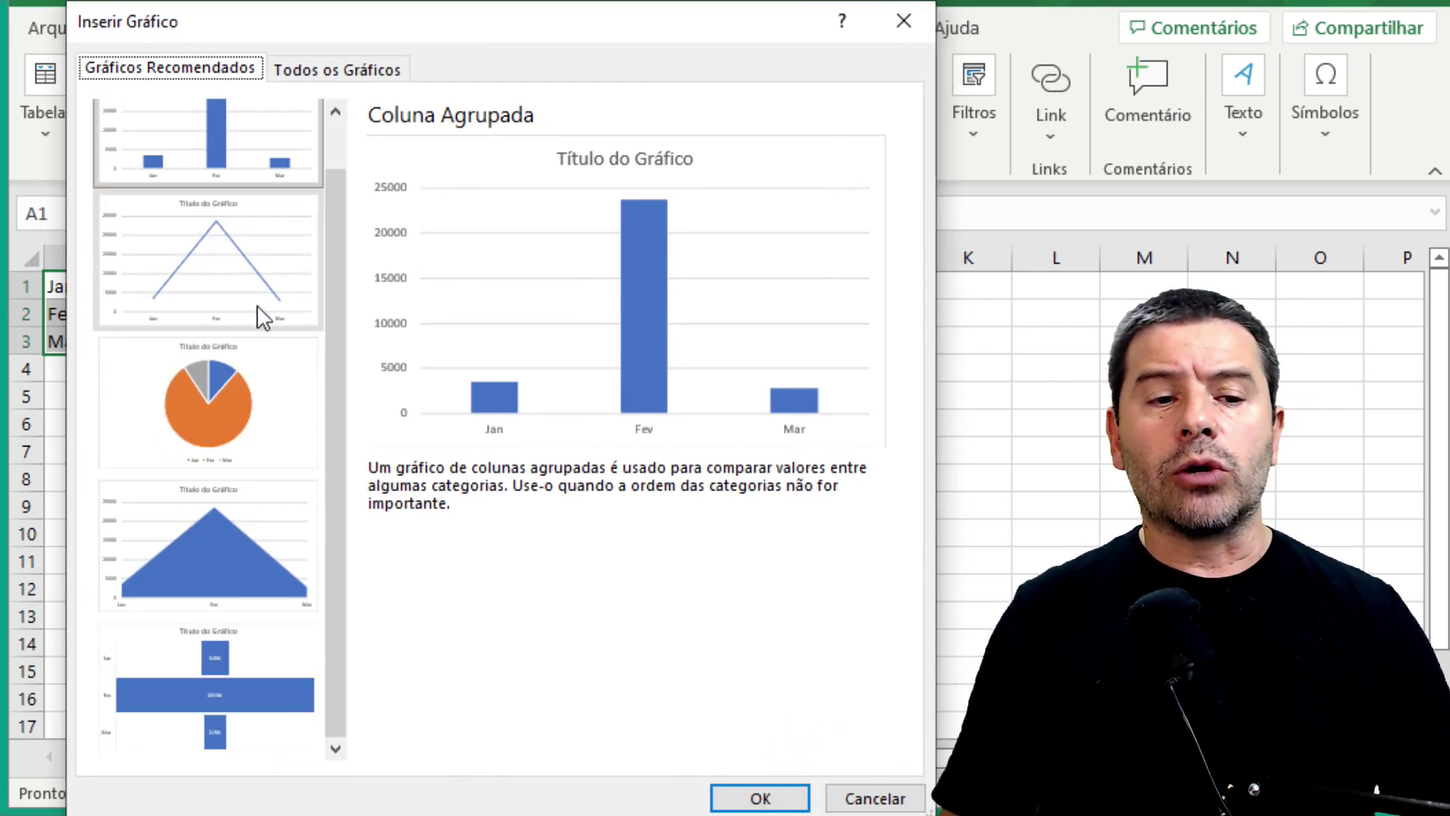
{"action": "scroll", "coordinate": [264, 317], "scroll_direction": "up", "scroll_amount": 1}
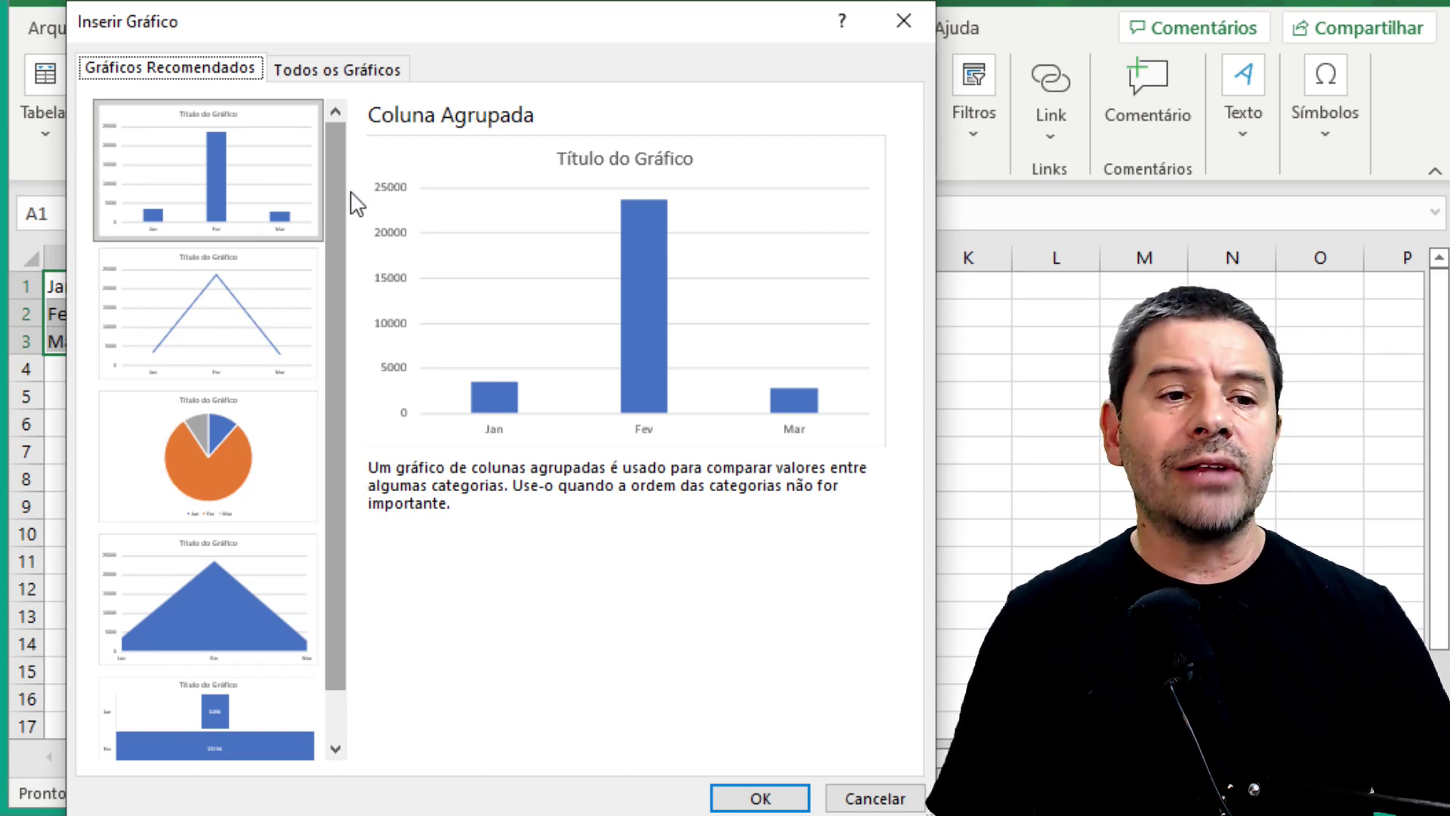
{"action": "left_click", "coordinate": [371, 75]}
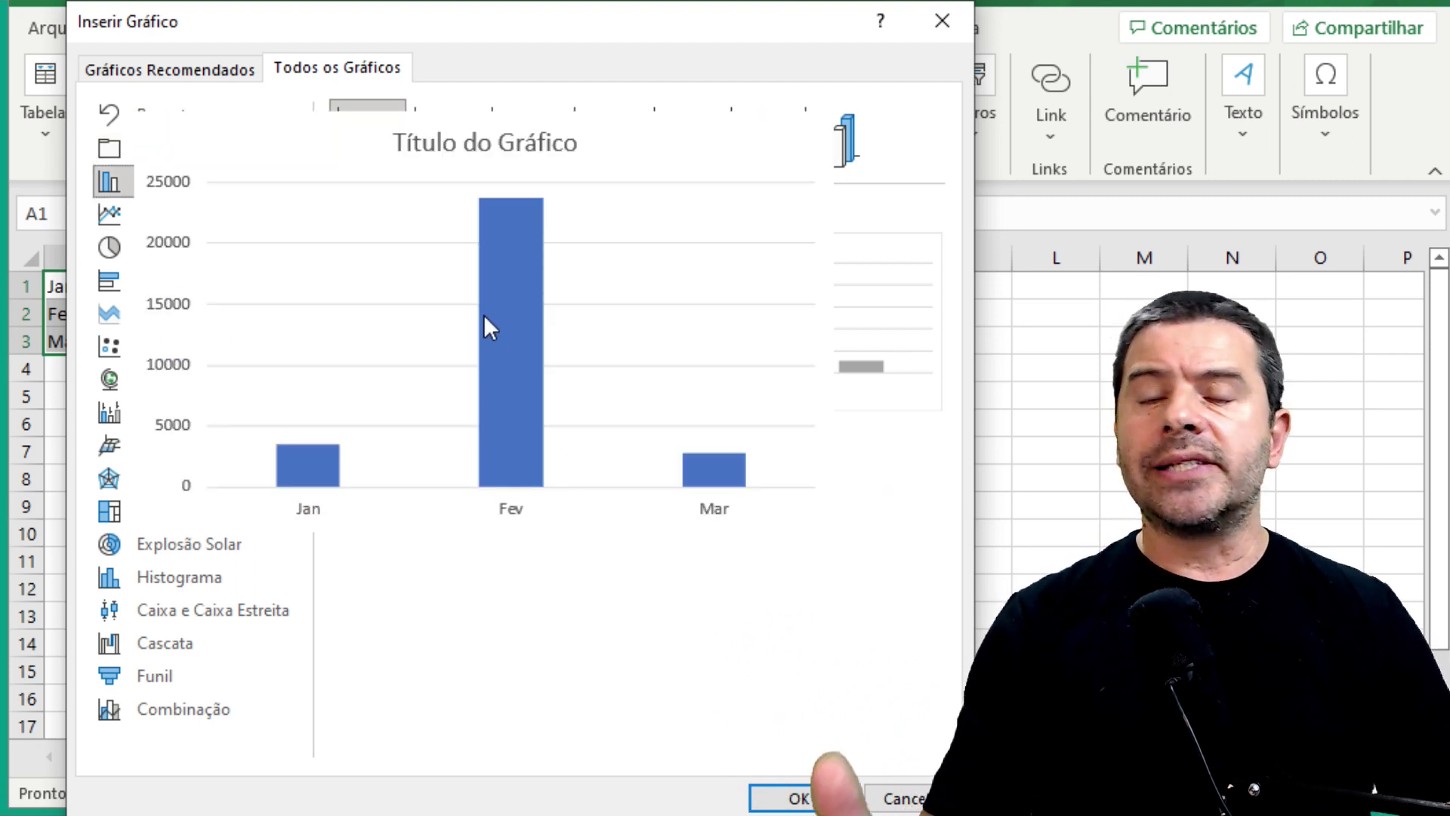
{"action": "mouse_move", "coordinate": [675, 136]}
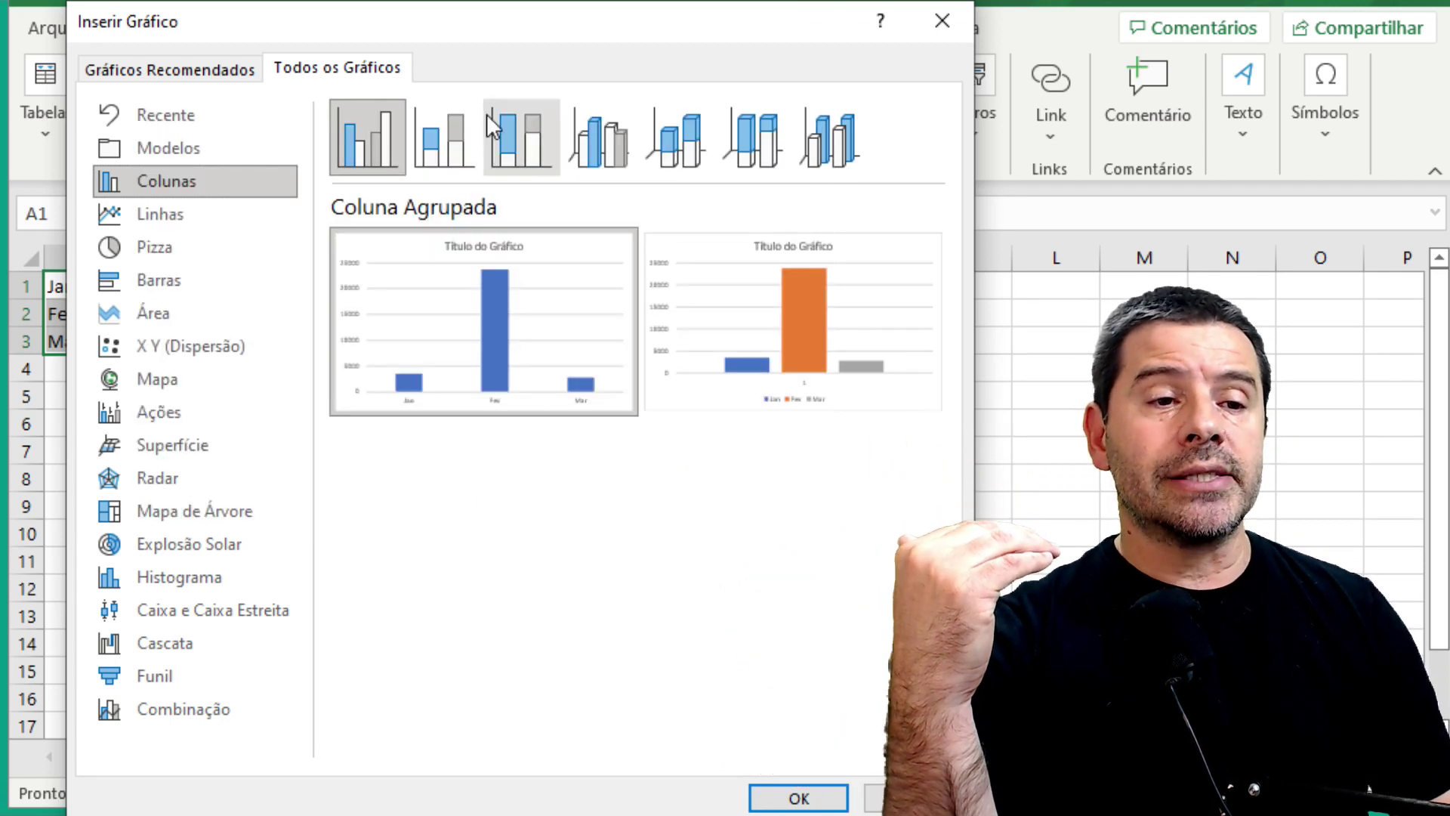
Step: Preview the data as Coluna 3D Empilhada, then browse the Linhas and Pizza categories
{"action": "left_click", "coordinate": [684, 156]}
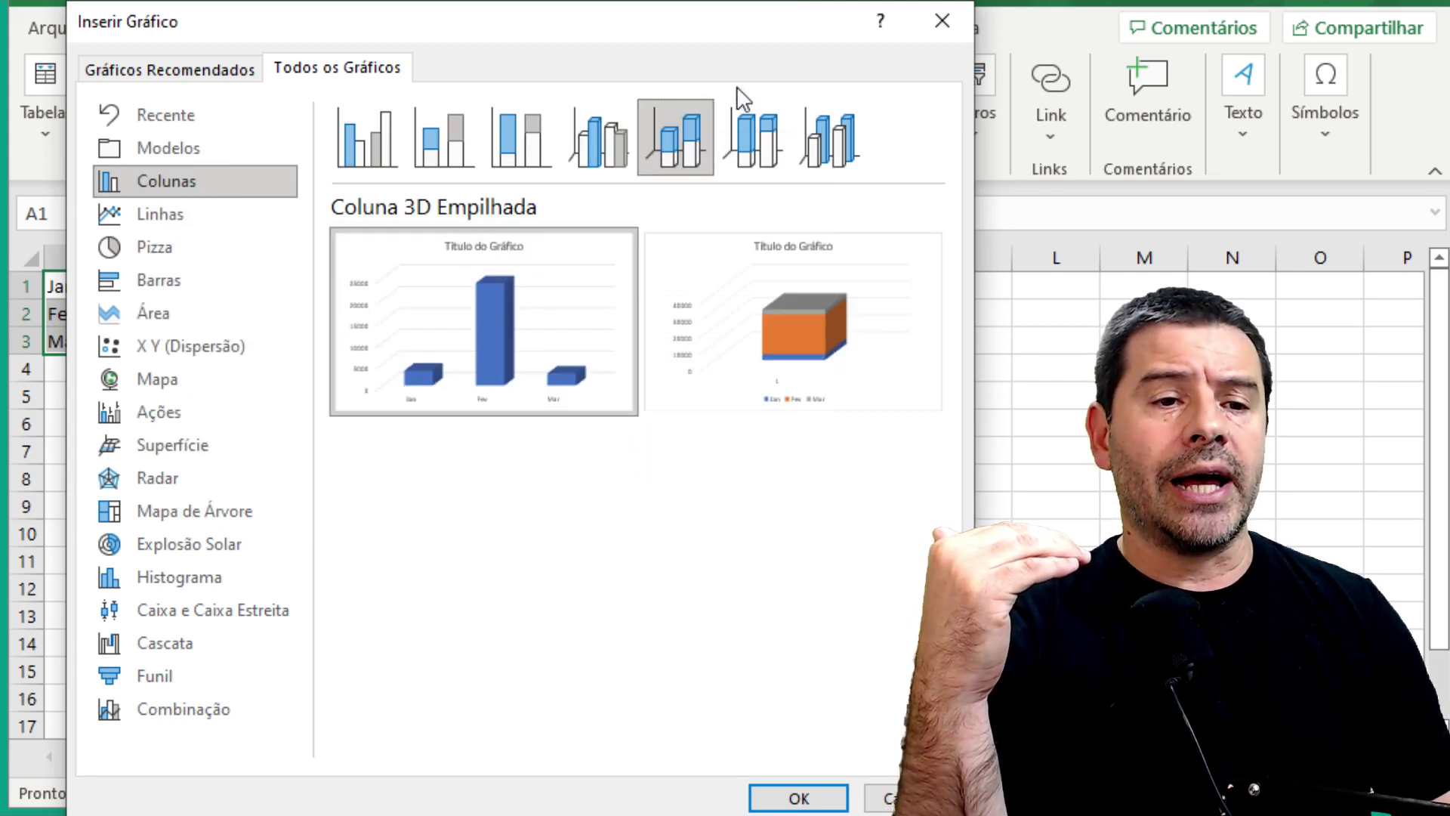
{"action": "left_click", "coordinate": [181, 227]}
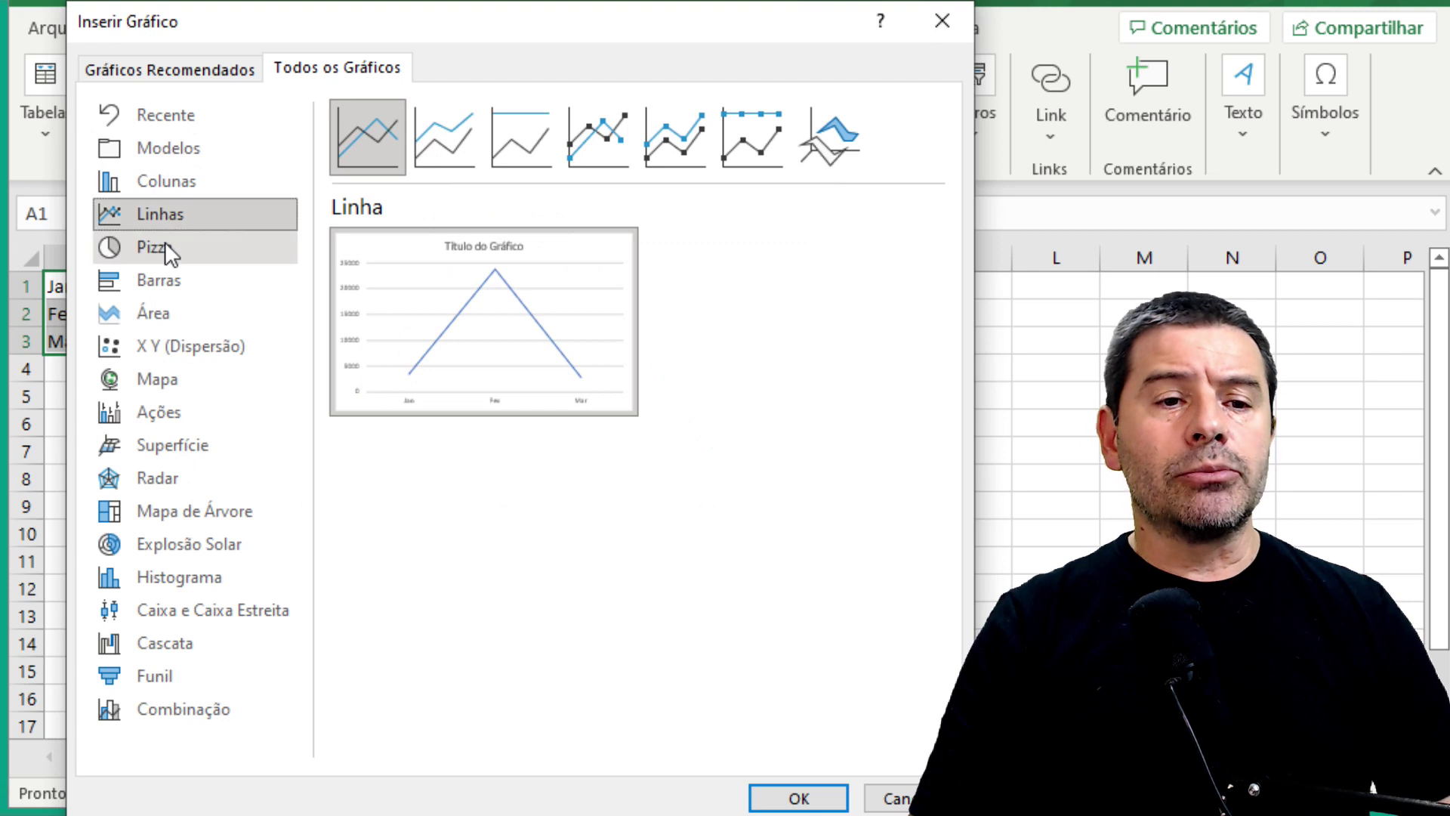
{"action": "left_click", "coordinate": [163, 246]}
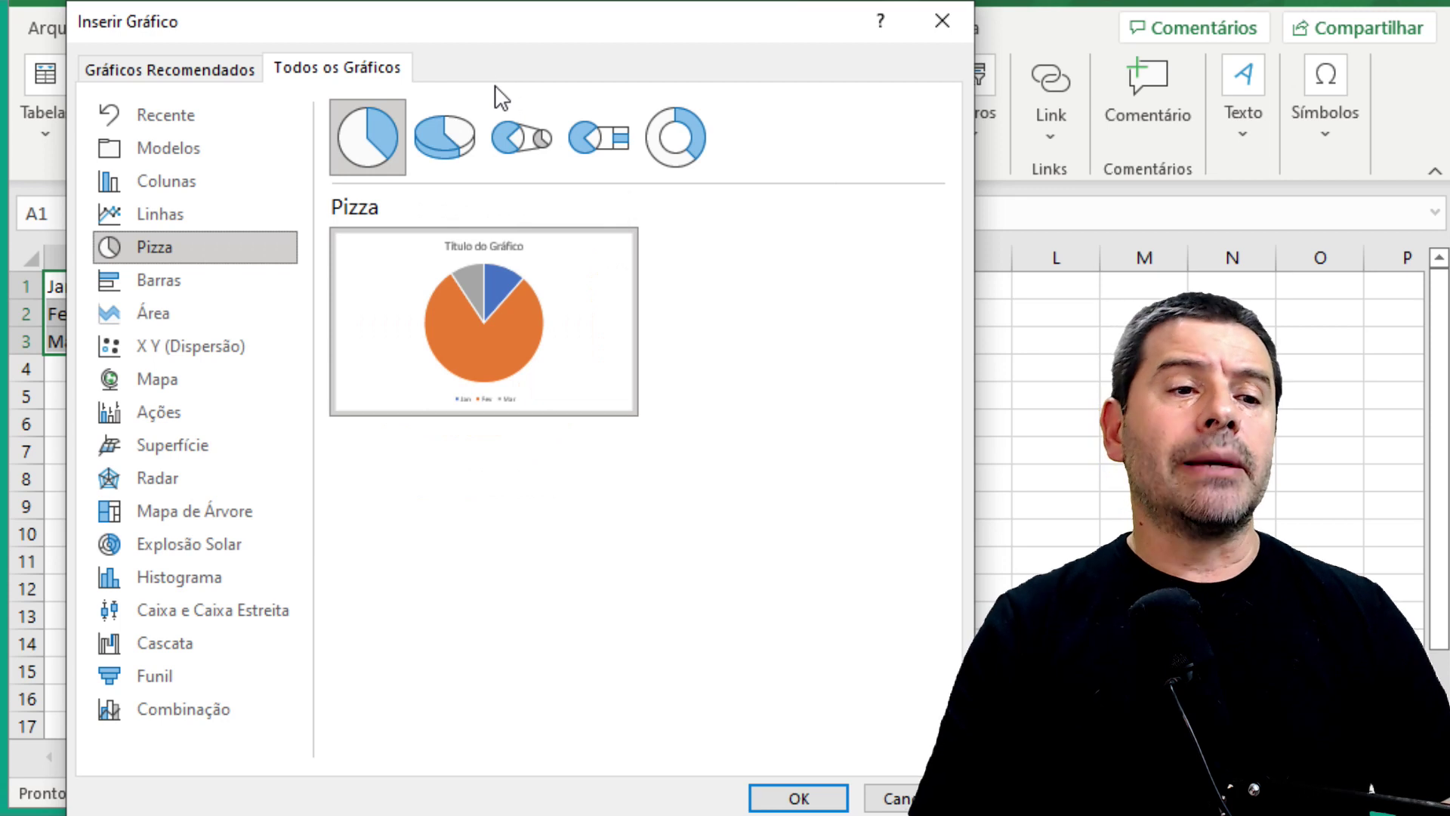
Step: Preview the data as Pizza 3D, doughnut and 3D clustered bar charts
{"action": "left_click", "coordinate": [463, 129]}
{"action": "mouse_move", "coordinate": [484, 322]}
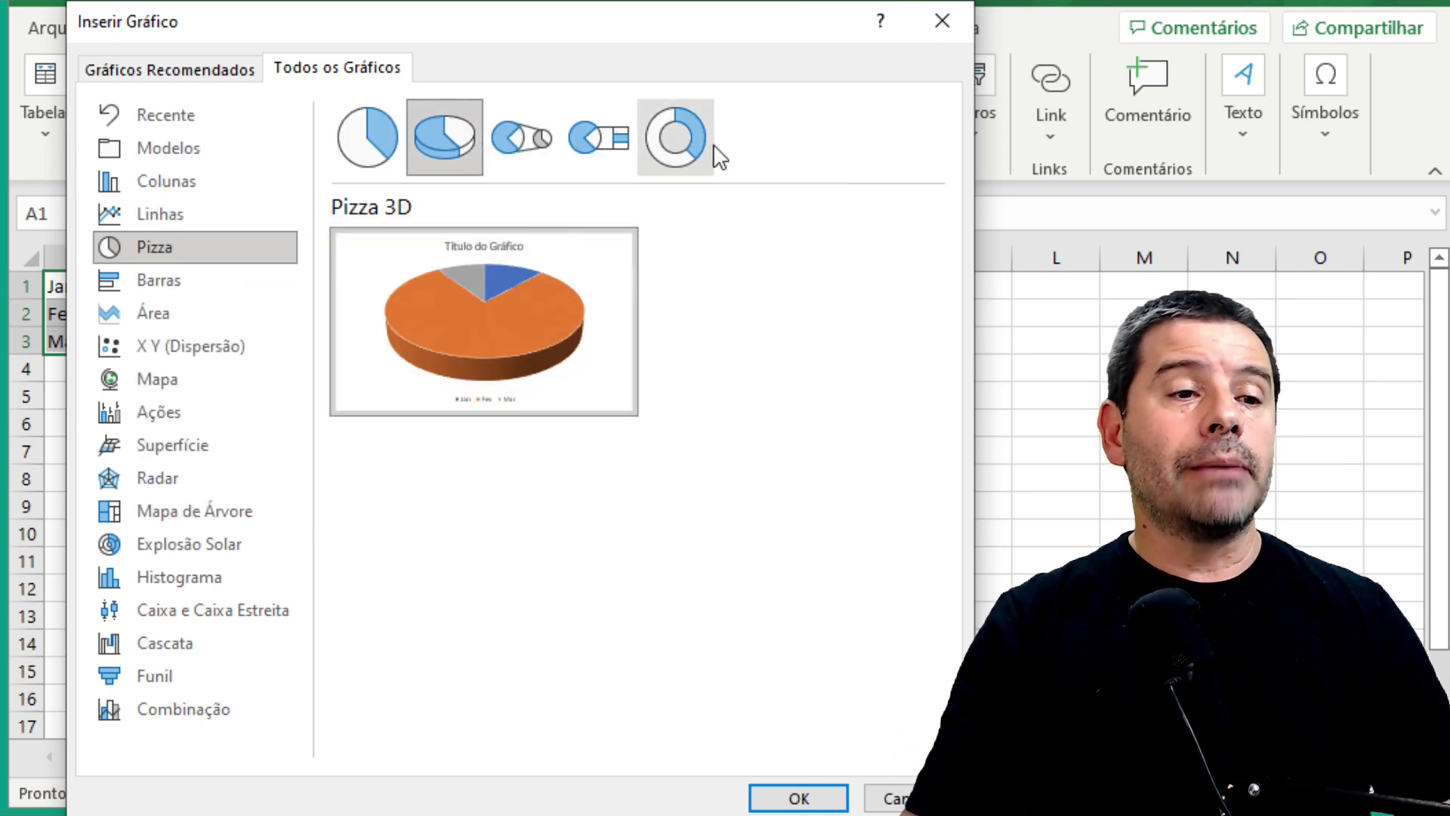
{"action": "left_click", "coordinate": [713, 148]}
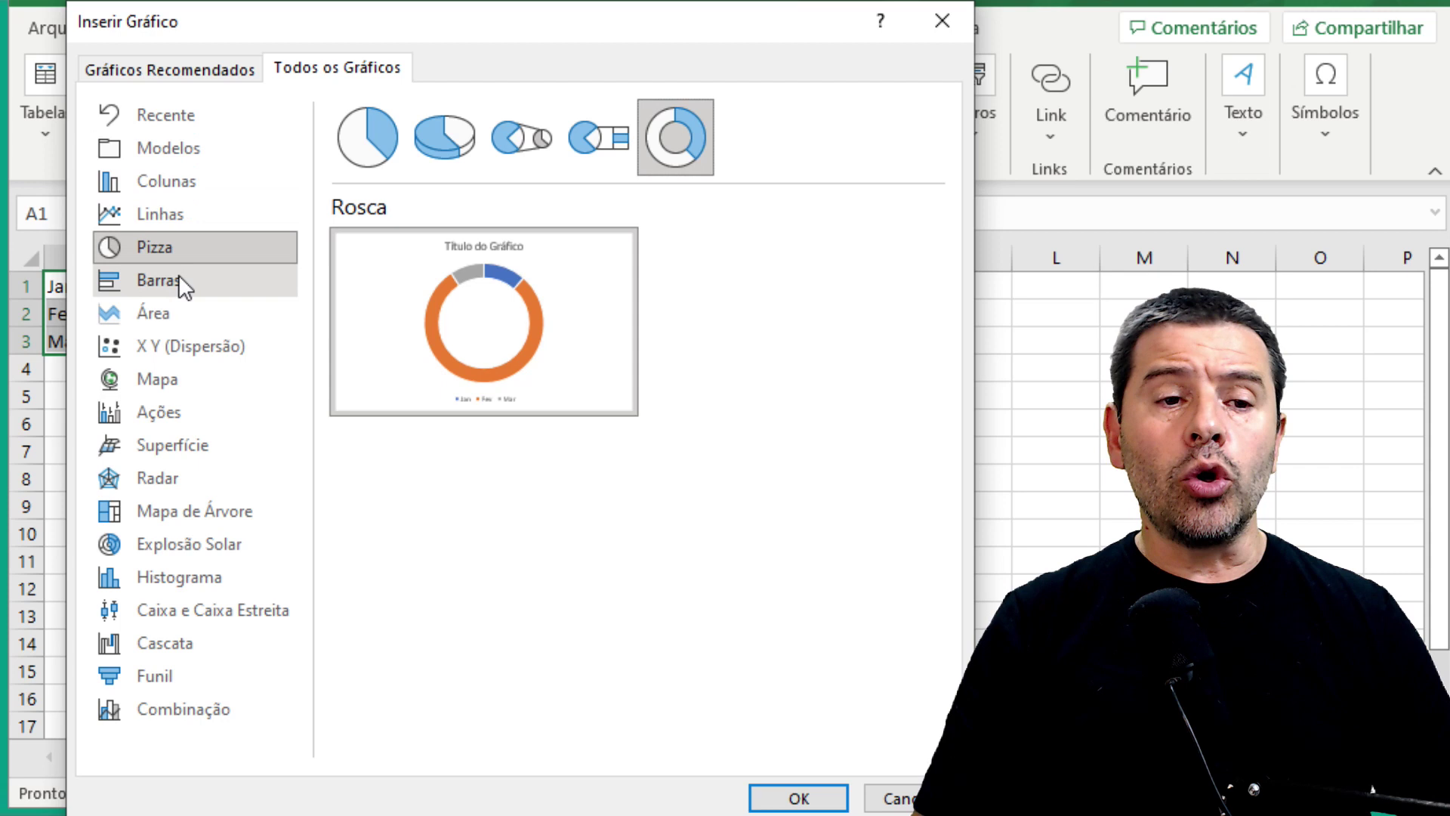
{"action": "left_click", "coordinate": [178, 274]}
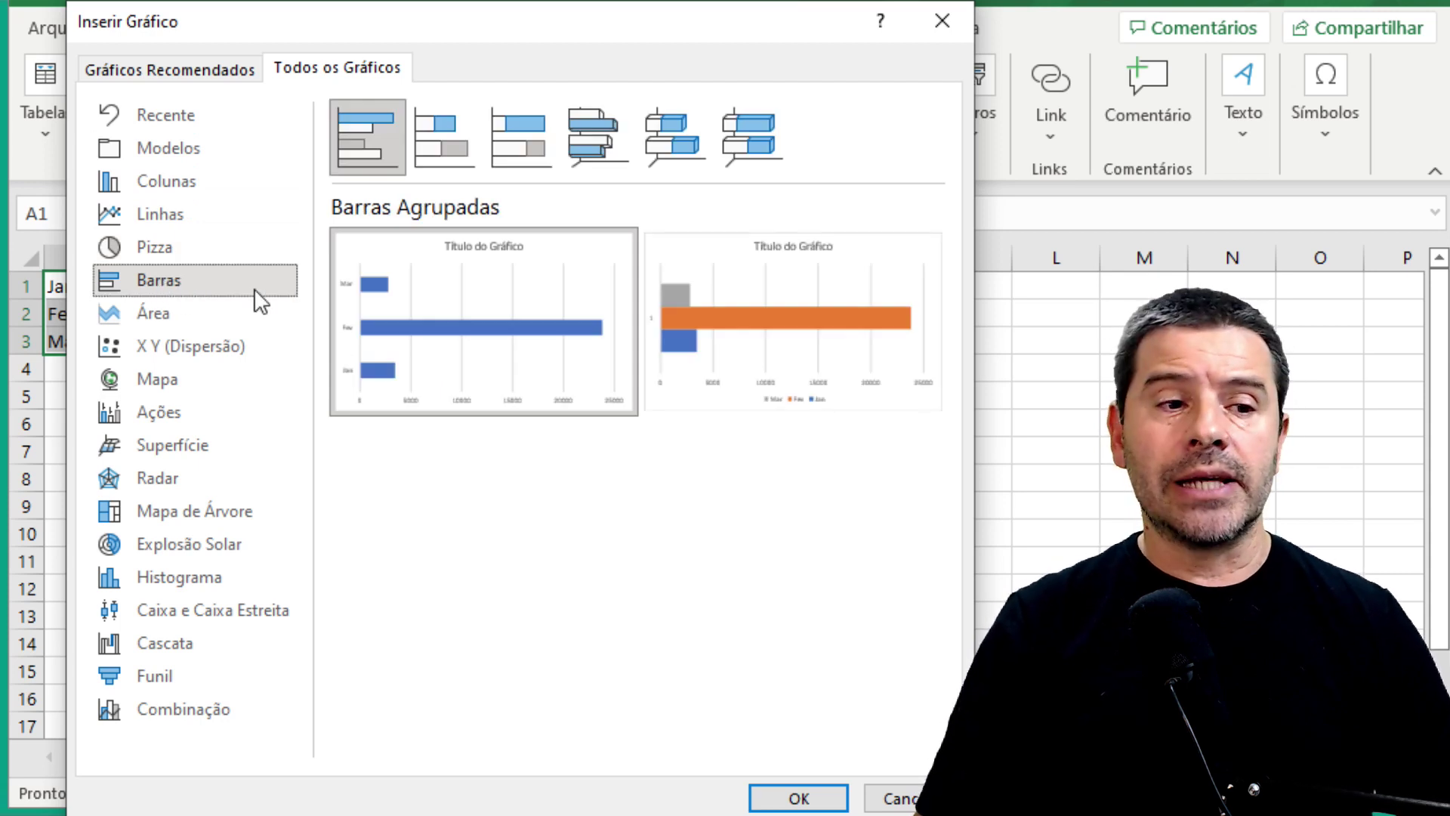
{"action": "mouse_move", "coordinate": [873, 323]}
{"action": "mouse_move", "coordinate": [367, 136]}
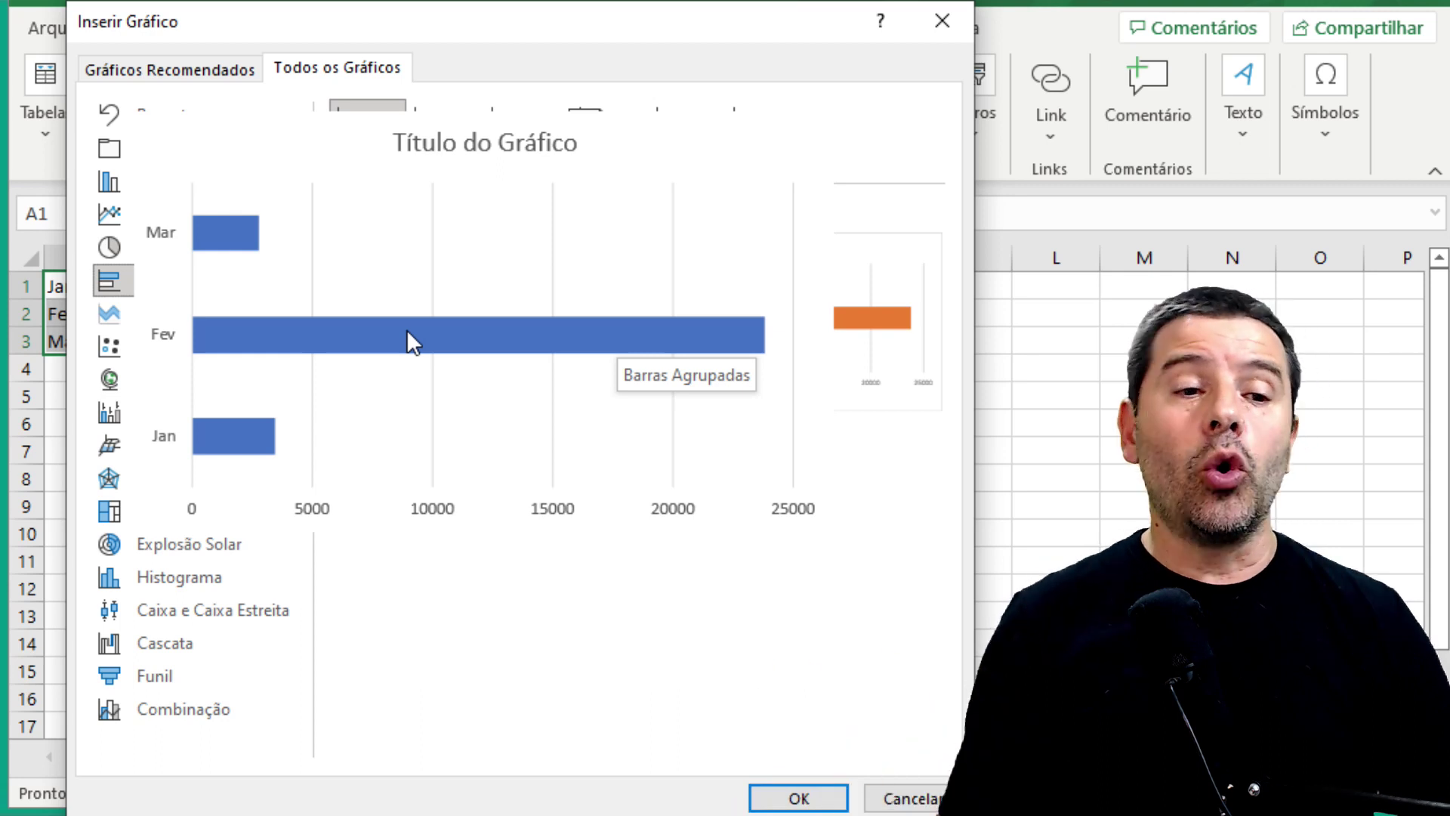
{"action": "left_click", "coordinate": [583, 133]}
{"action": "mouse_move", "coordinate": [484, 322]}
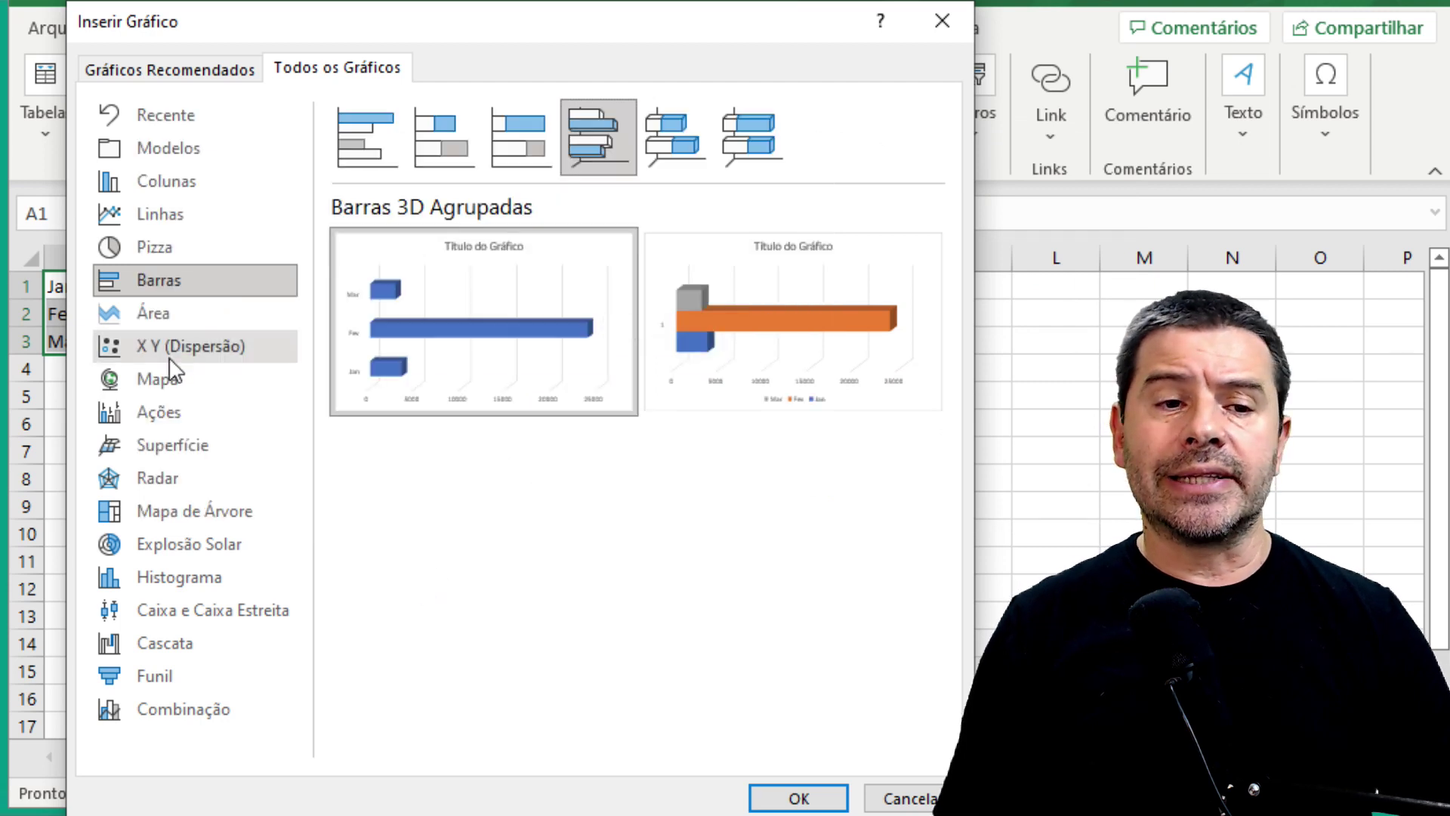
Step: Preview Área and 3D area charts, then the X Y (Dispersão) and Mapa categories
{"action": "left_click", "coordinate": [156, 320]}
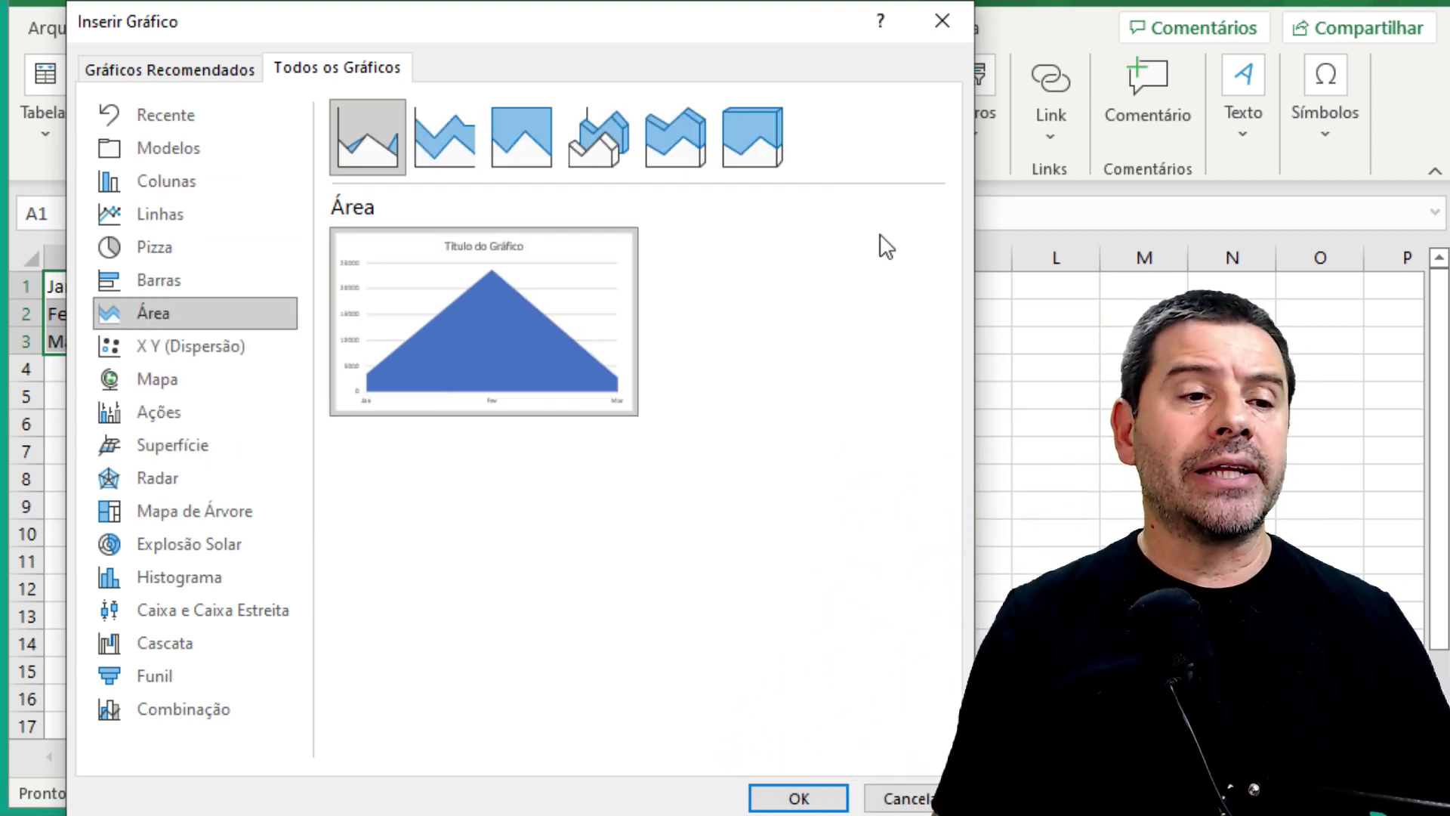
{"action": "left_click", "coordinate": [619, 126]}
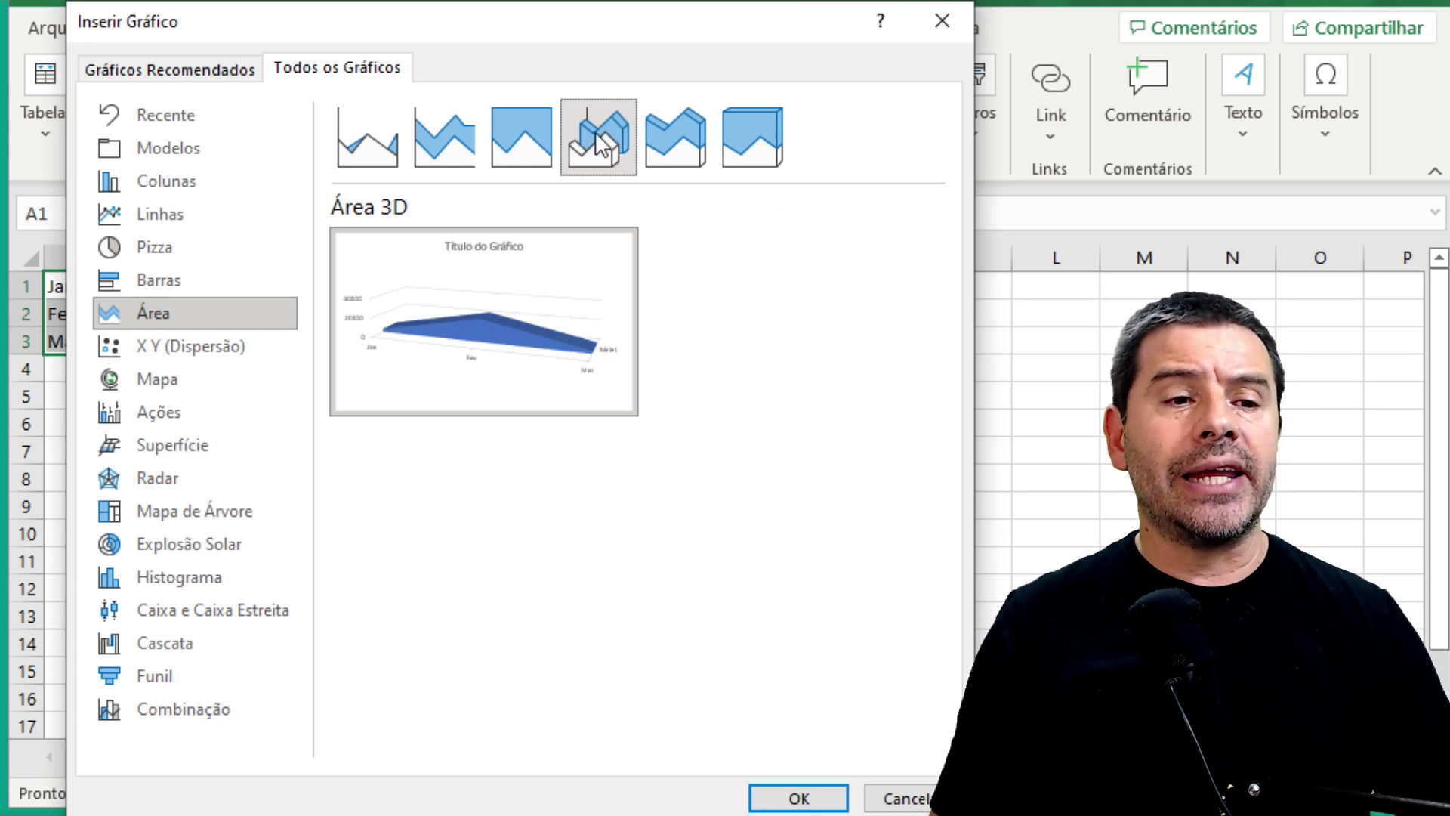
{"action": "left_click", "coordinate": [374, 157]}
{"action": "left_click", "coordinate": [205, 345]}
{"action": "mouse_move", "coordinate": [484, 322]}
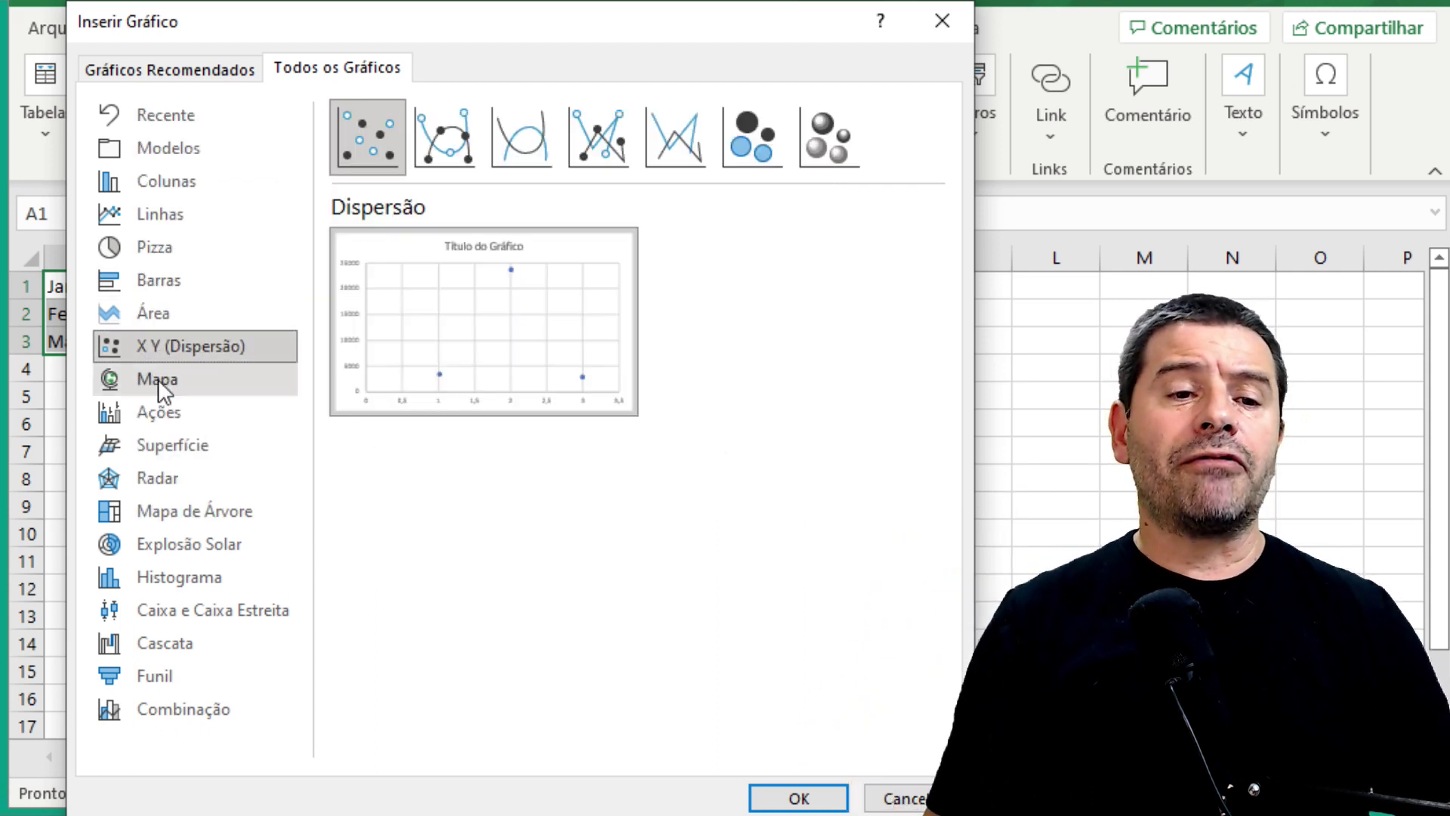
{"action": "left_click", "coordinate": [158, 378]}
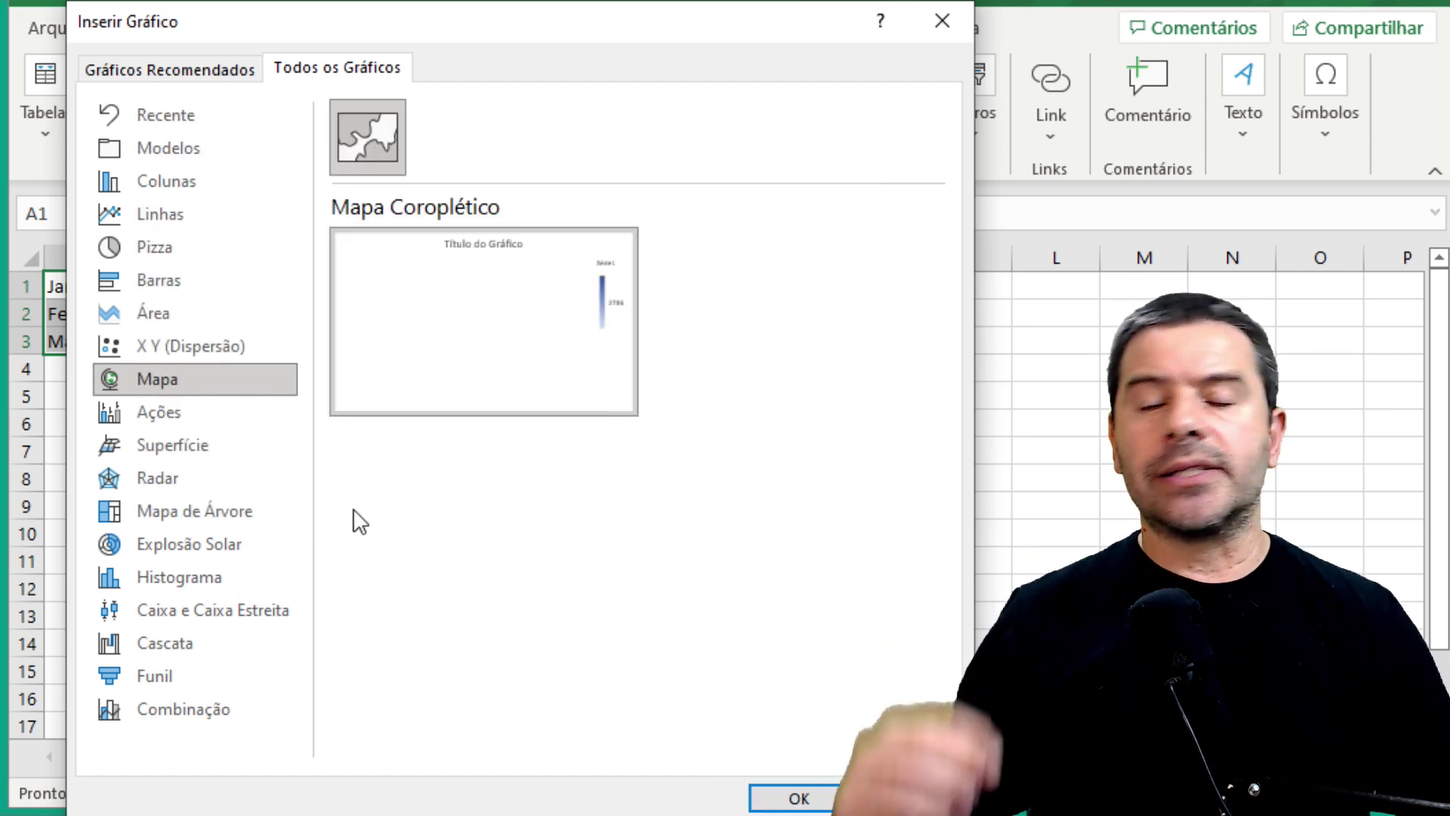
Step: Compare the Alta-Baixa-Fechamento and Abertura-Alta-Baixa-Fechamento stock charts, then view Superfície
{"action": "left_click", "coordinate": [160, 415]}
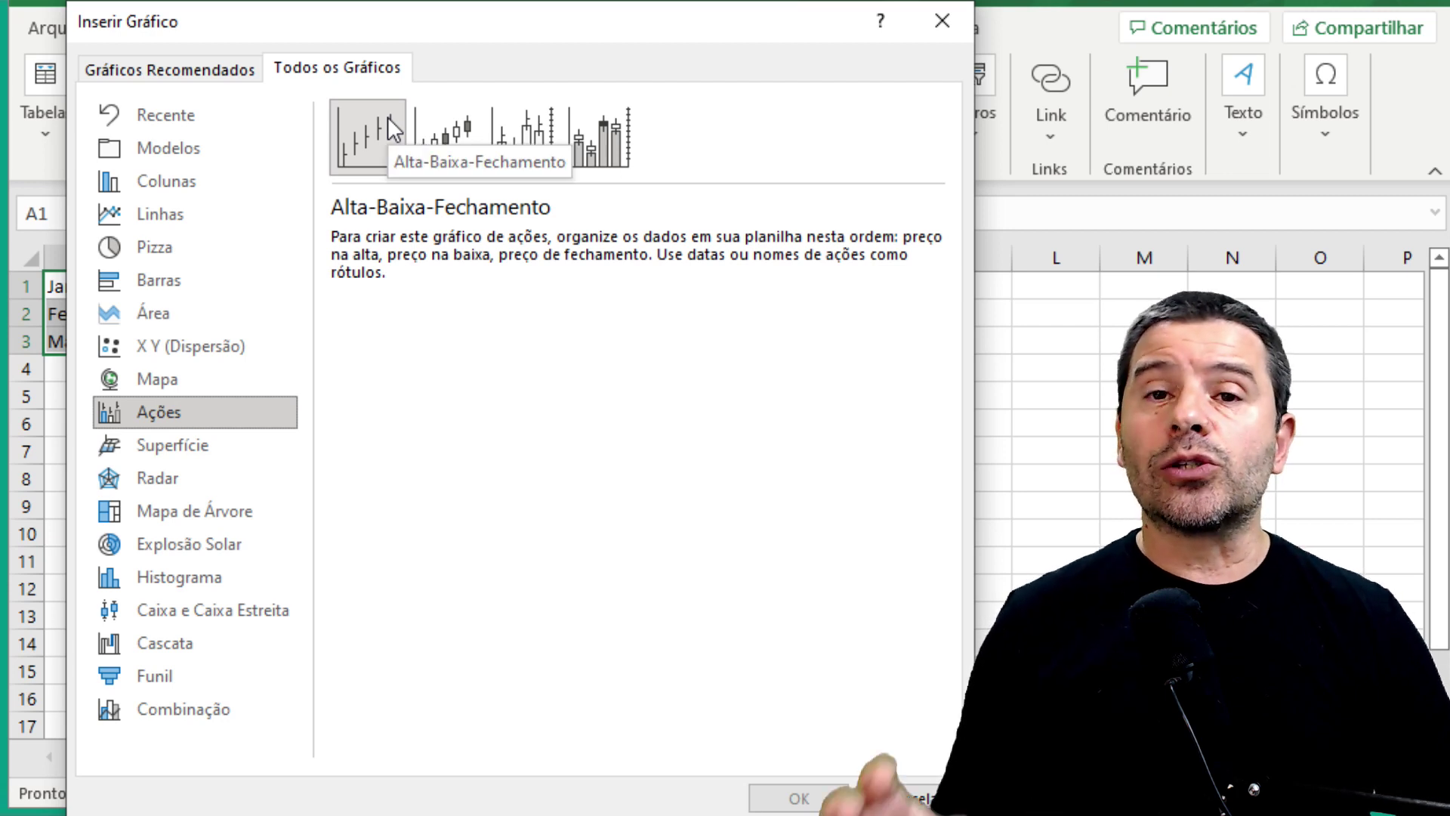
{"action": "left_click", "coordinate": [446, 138]}
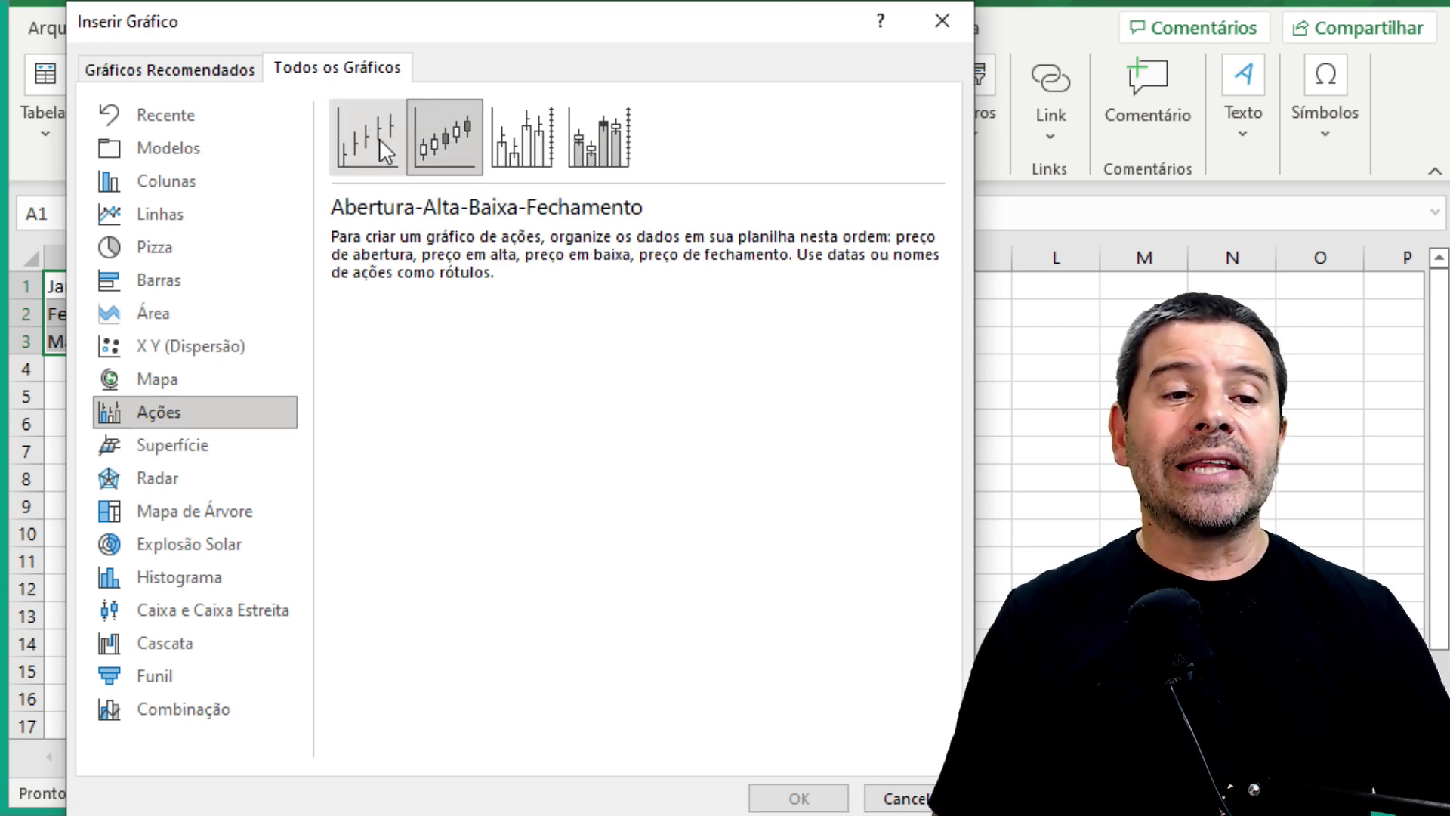
{"action": "left_click", "coordinate": [359, 137]}
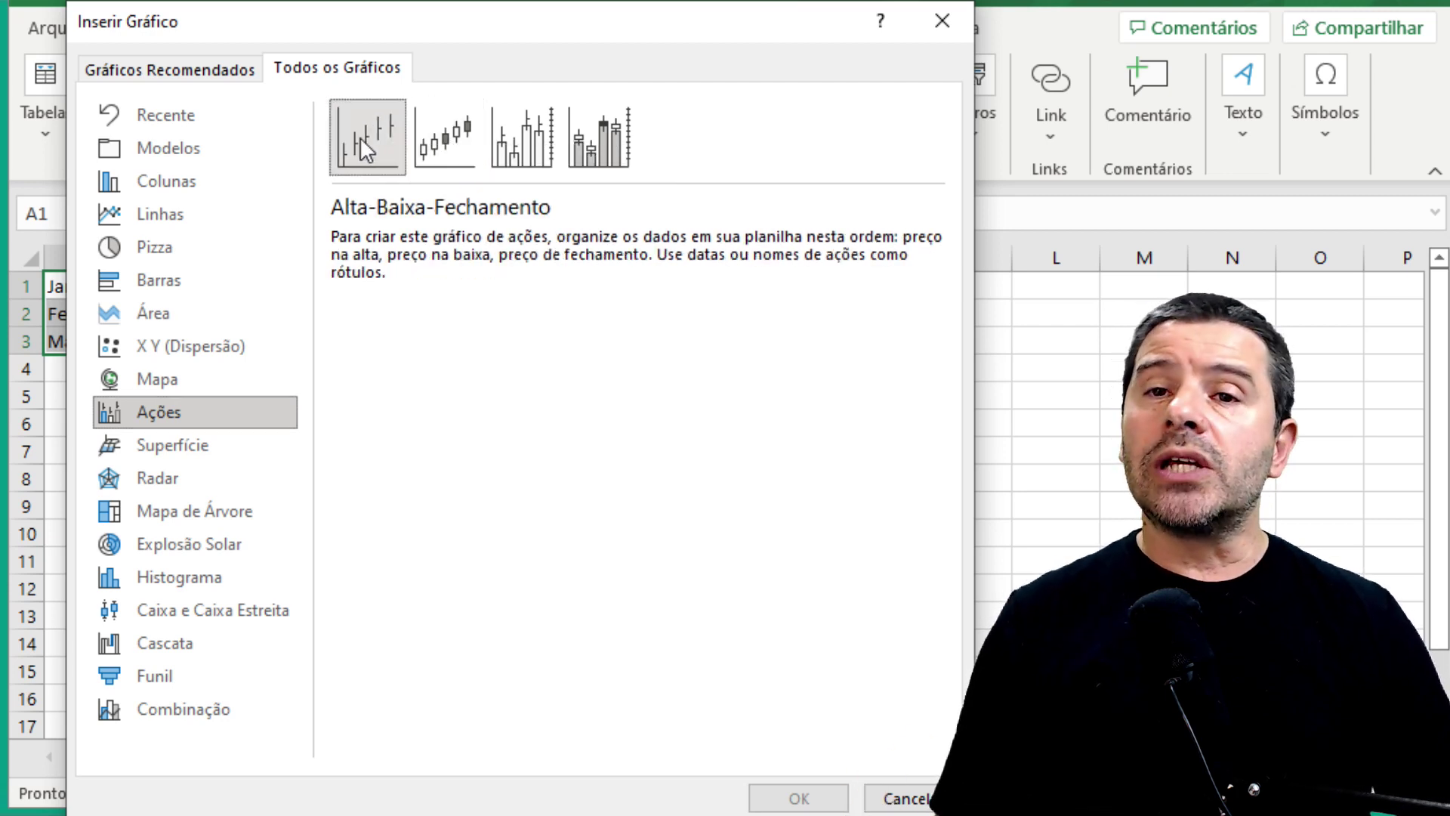
{"action": "left_click", "coordinate": [464, 135]}
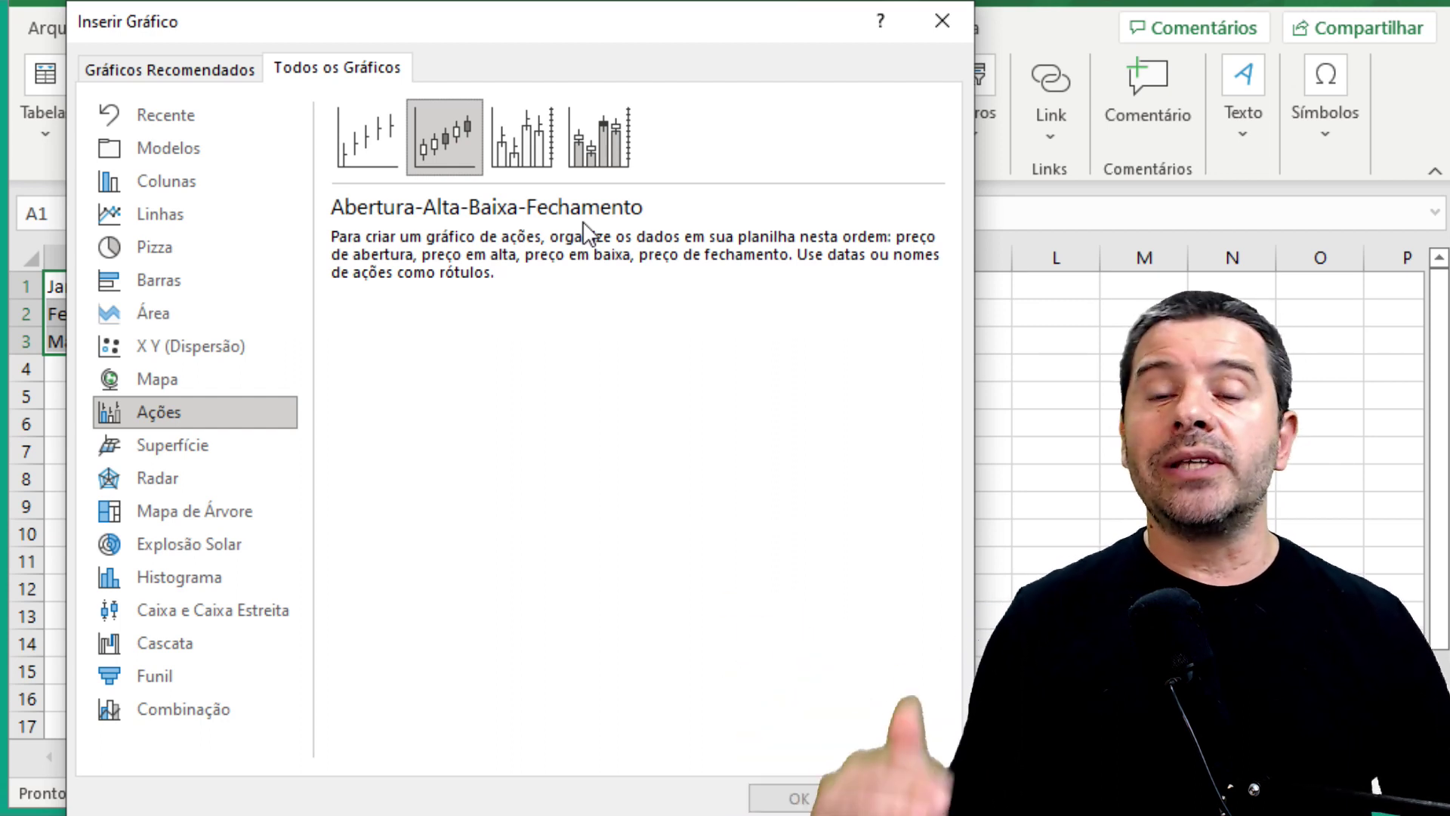
{"action": "left_click", "coordinate": [125, 446]}
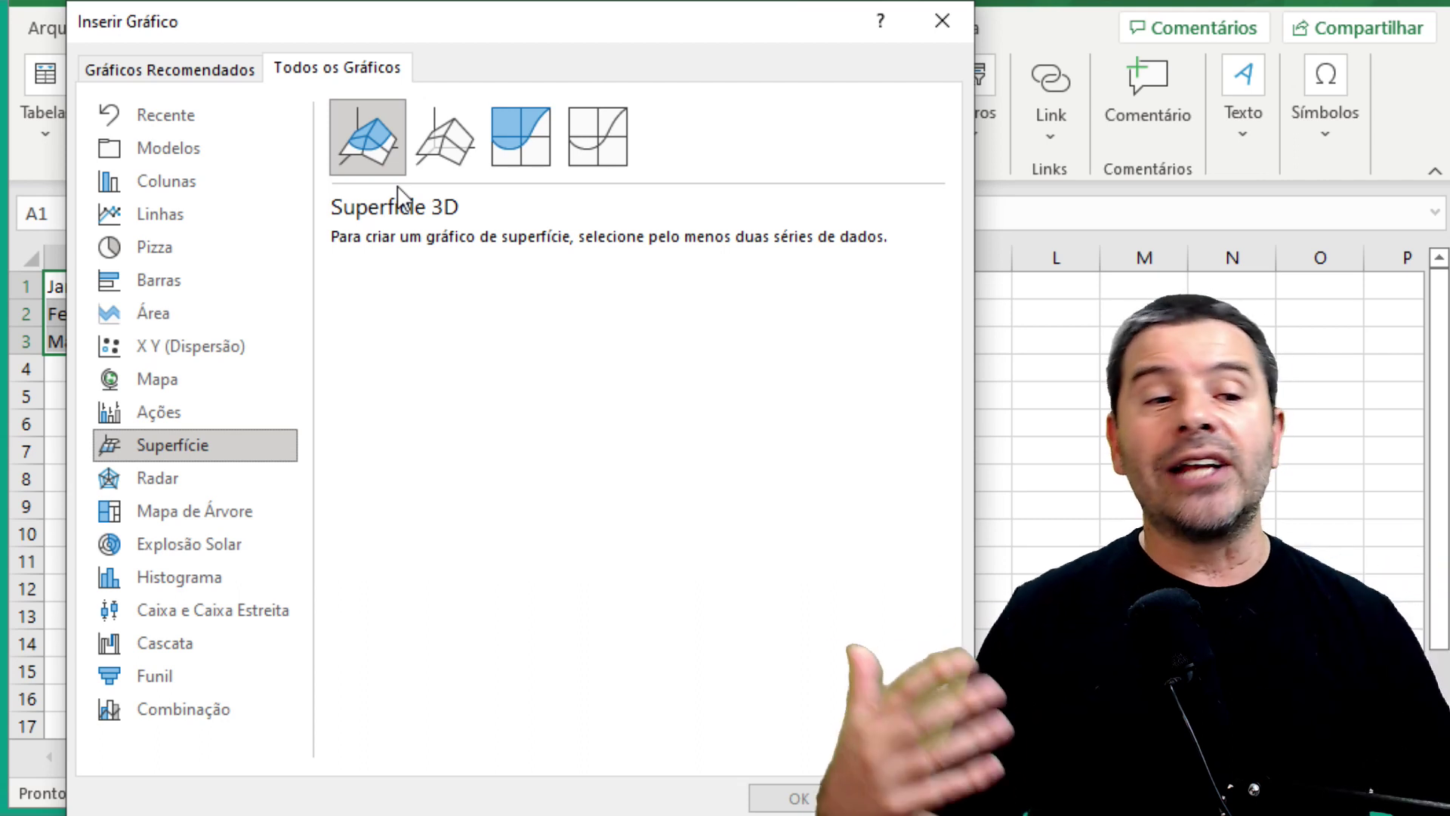
Step: Preview the data as Radar, Mapa de Árvore and Explosão Solar, ending on Histograma
{"action": "left_click", "coordinate": [162, 478]}
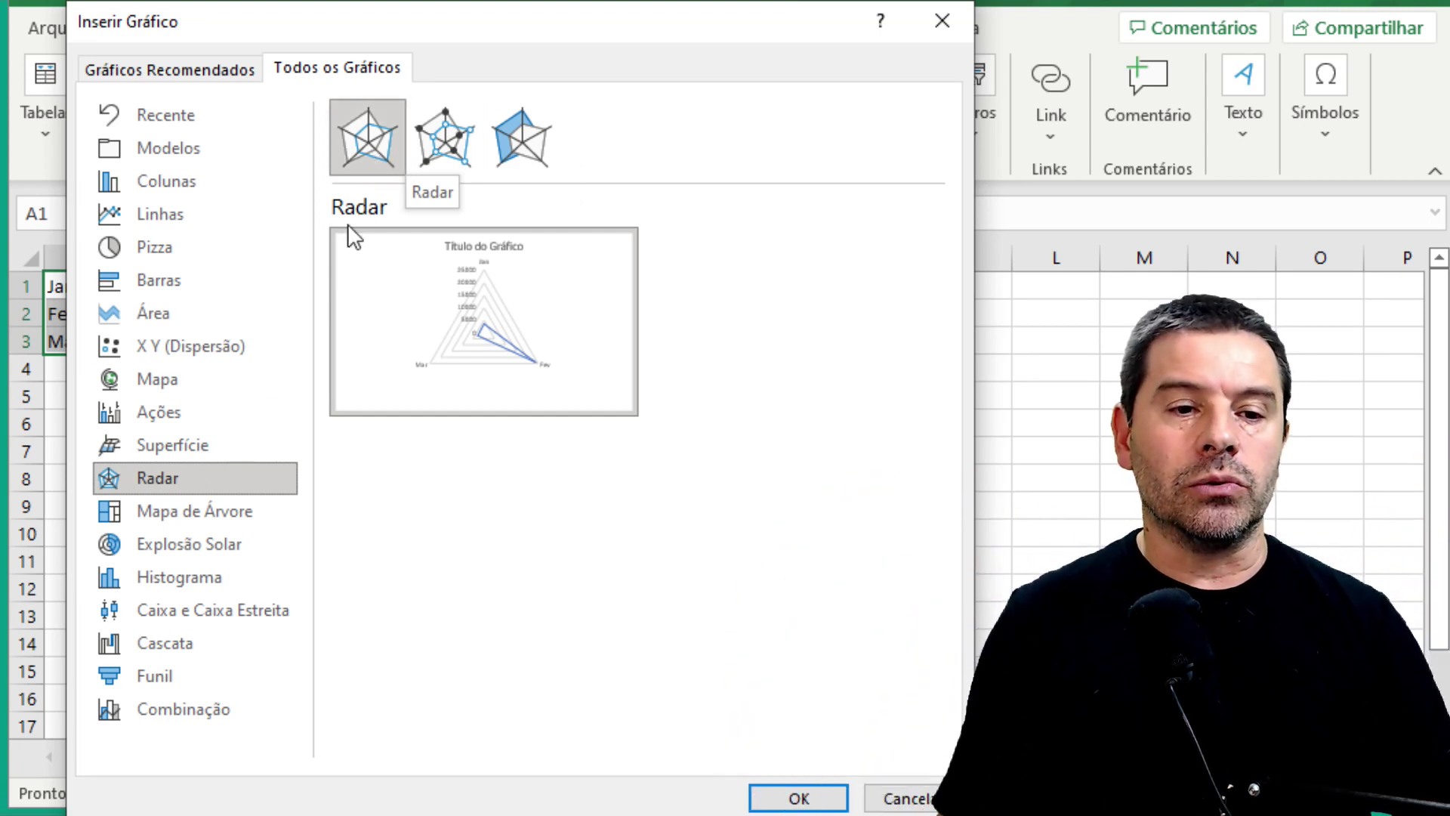
{"action": "left_click", "coordinate": [201, 501]}
{"action": "mouse_move", "coordinate": [453, 382]}
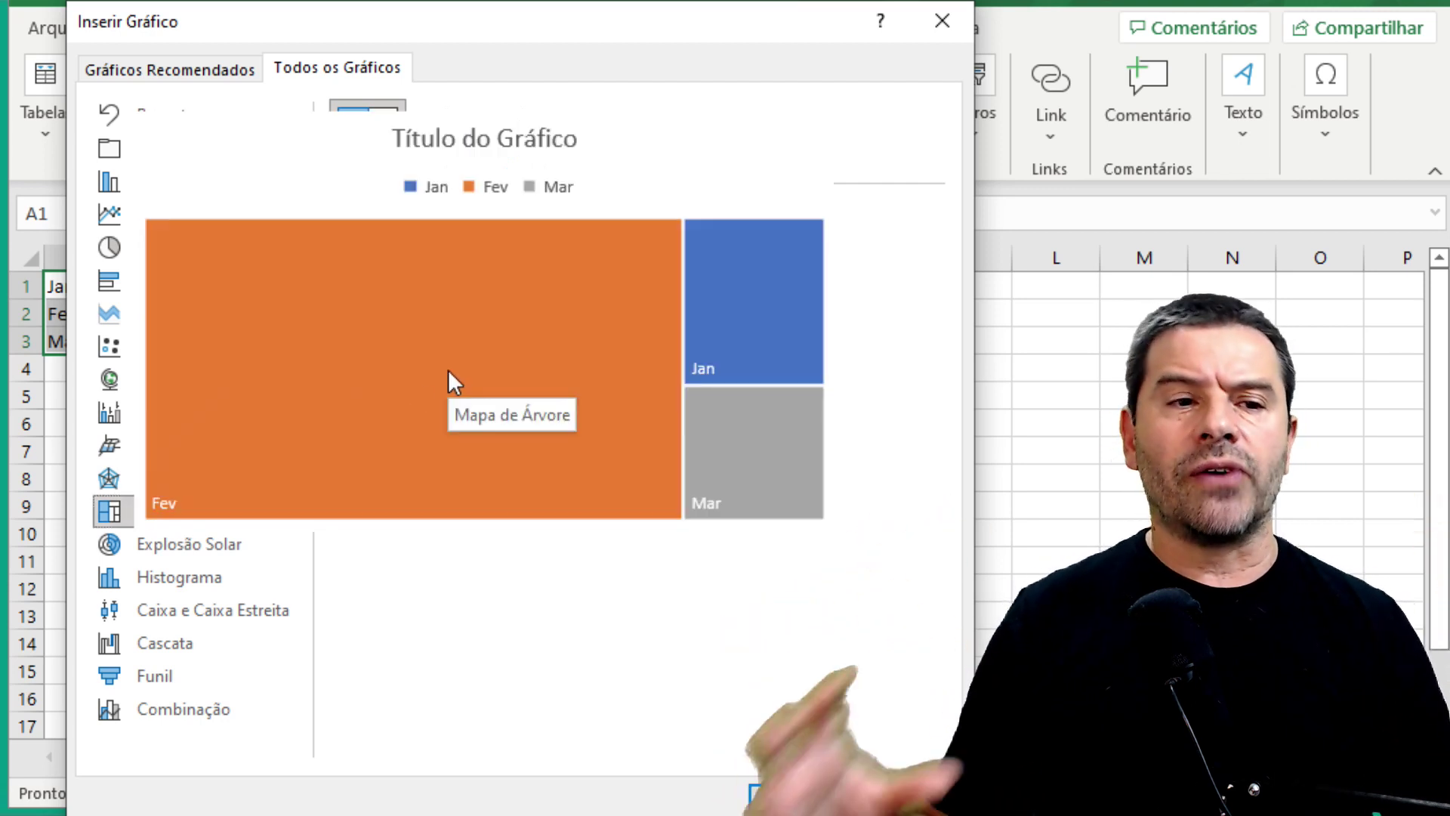
{"action": "left_click", "coordinate": [234, 538]}
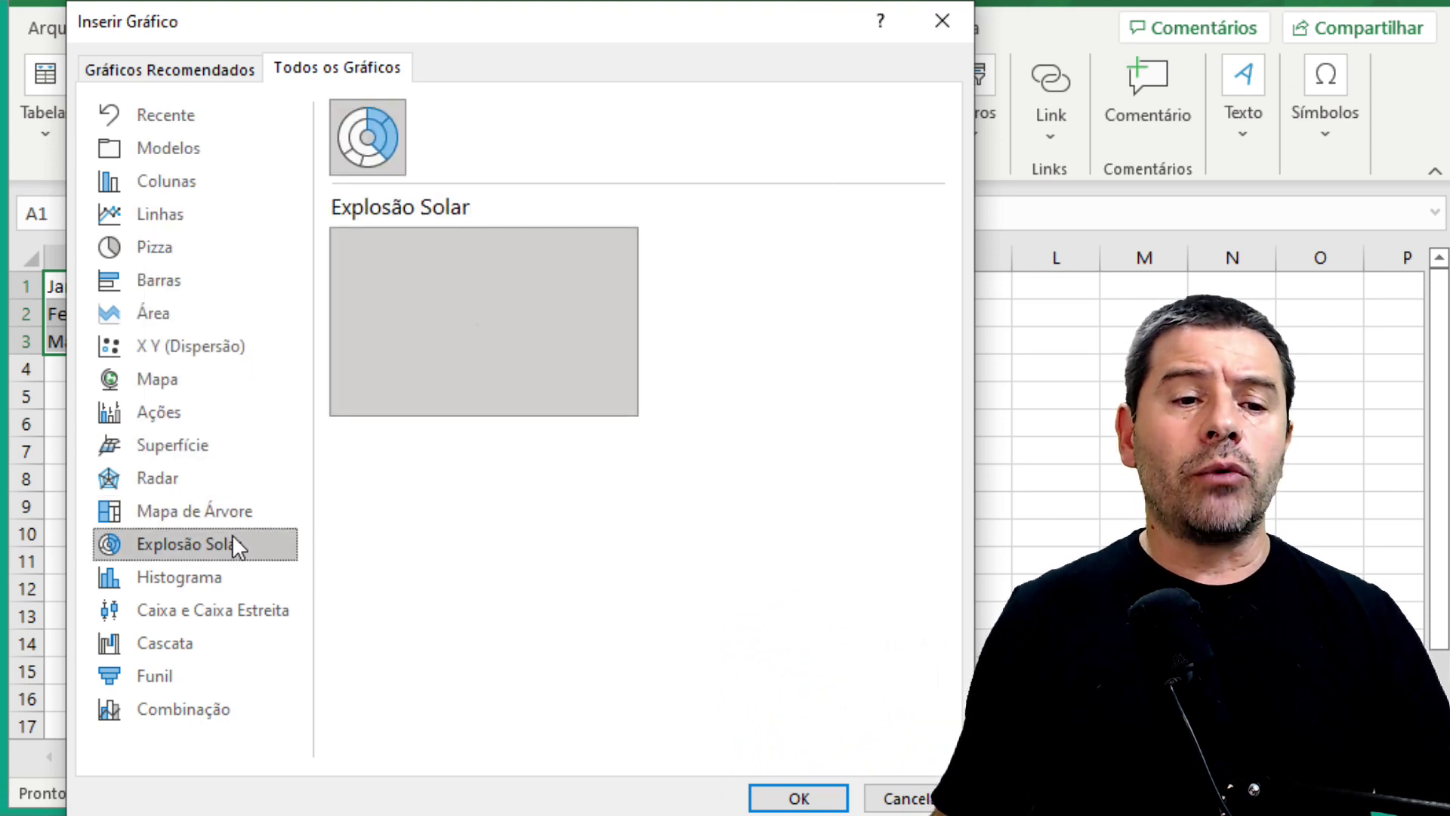
{"action": "mouse_move", "coordinate": [485, 340]}
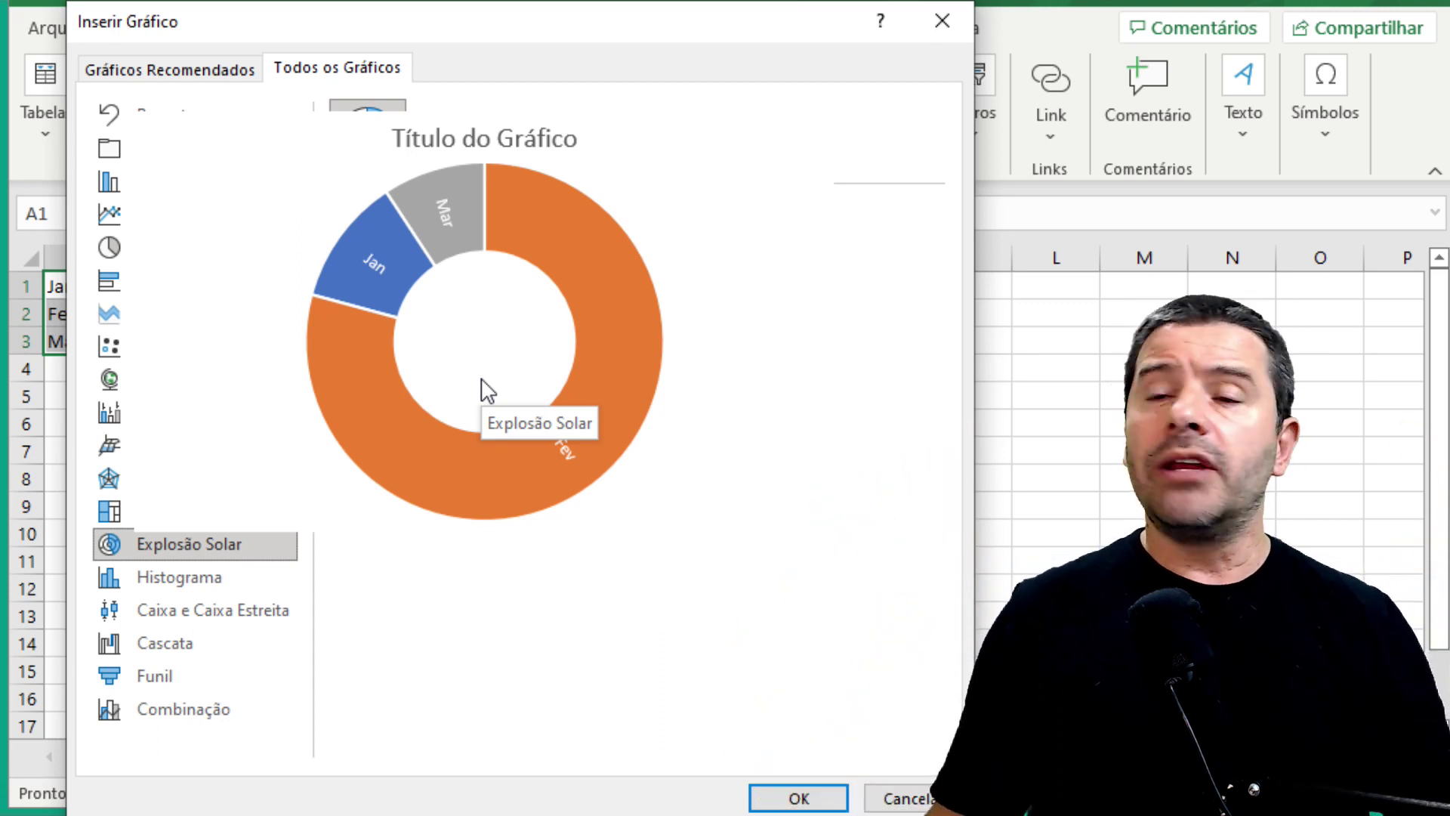
{"action": "left_click", "coordinate": [183, 576]}
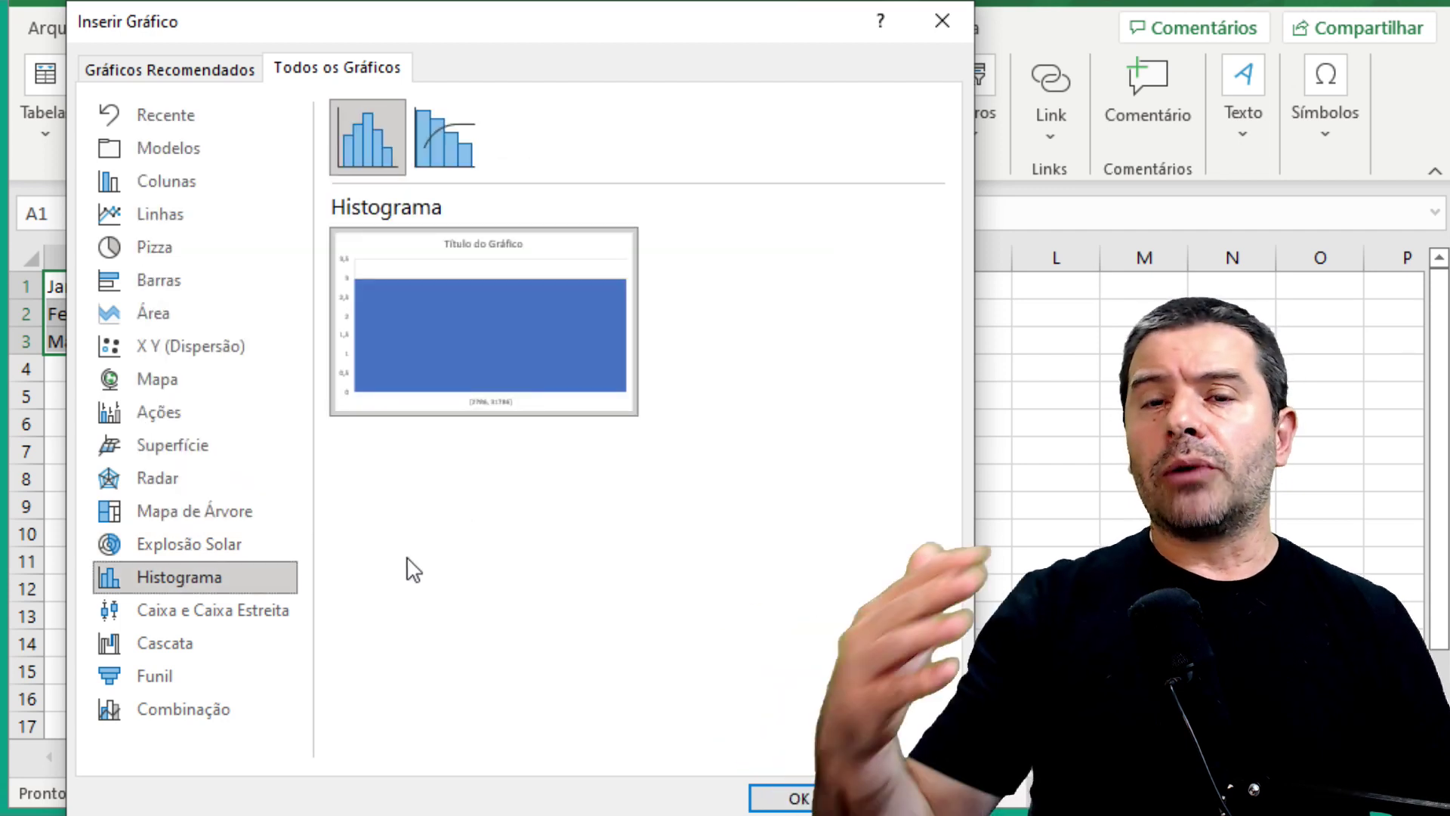
Step: Preview Caixa e Caixa Estreita, Cascata and Funil charts, ending on Combinação
{"action": "left_click", "coordinate": [269, 612]}
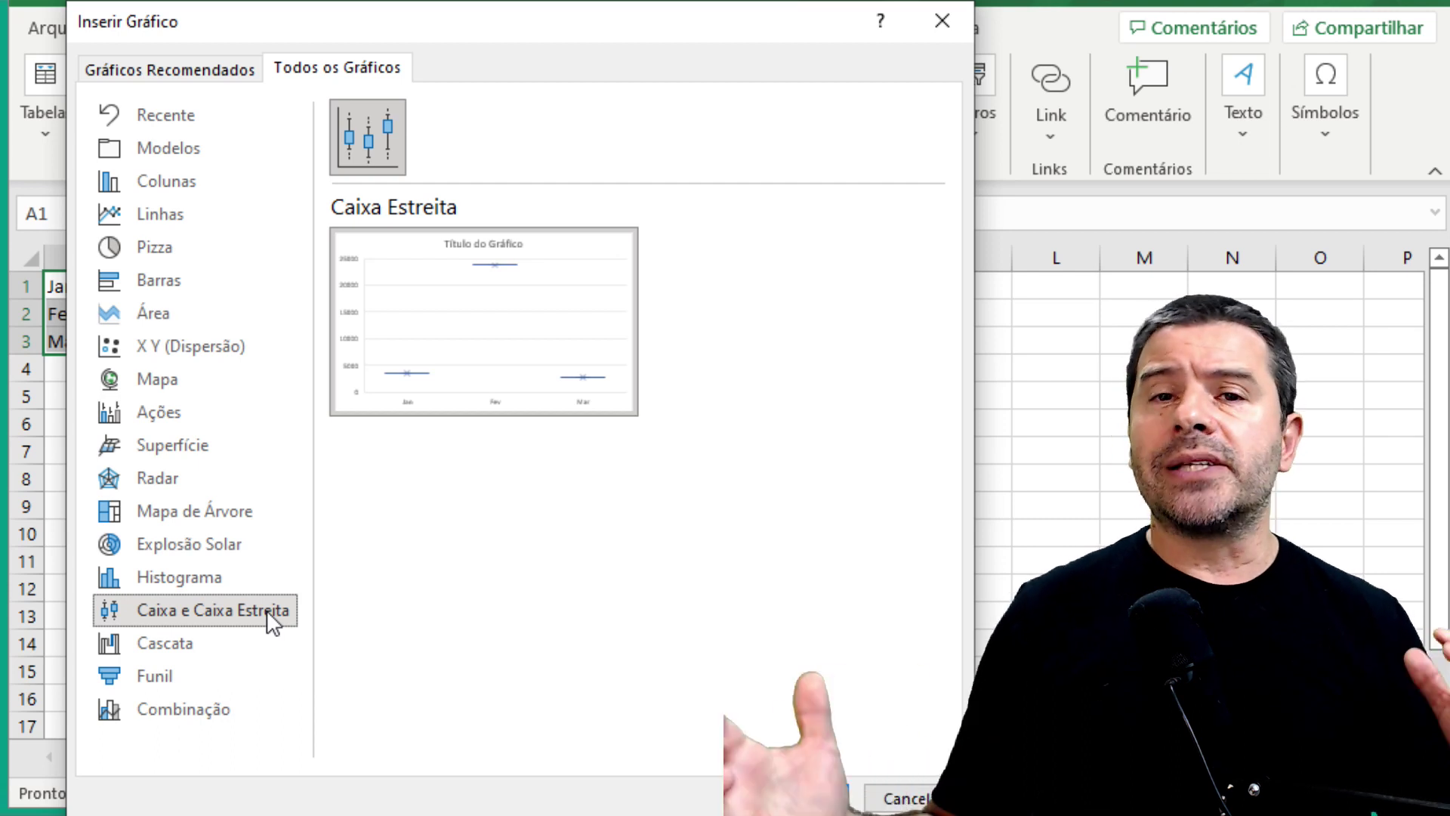
{"action": "left_click", "coordinate": [181, 644]}
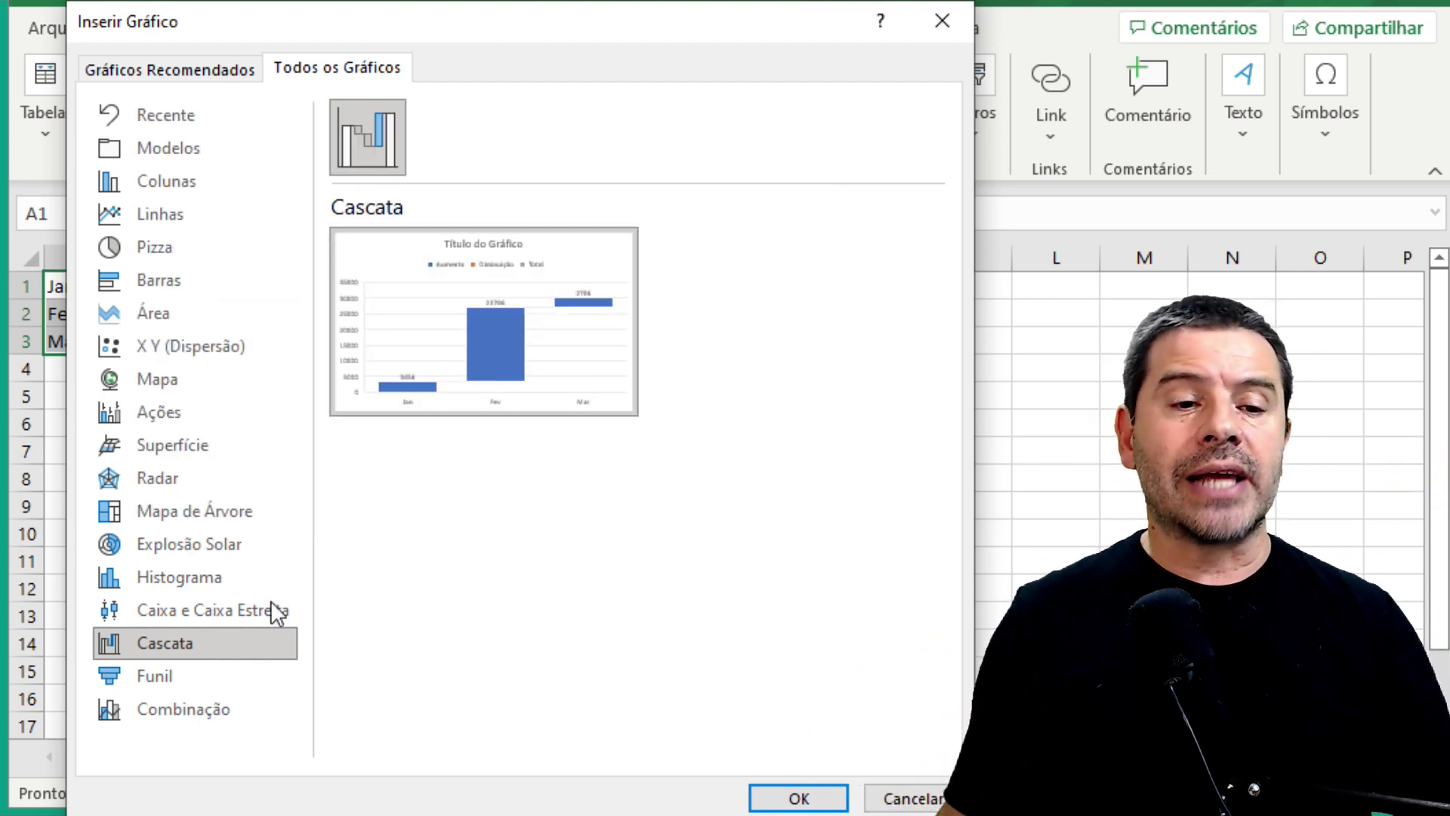
{"action": "left_click", "coordinate": [185, 678]}
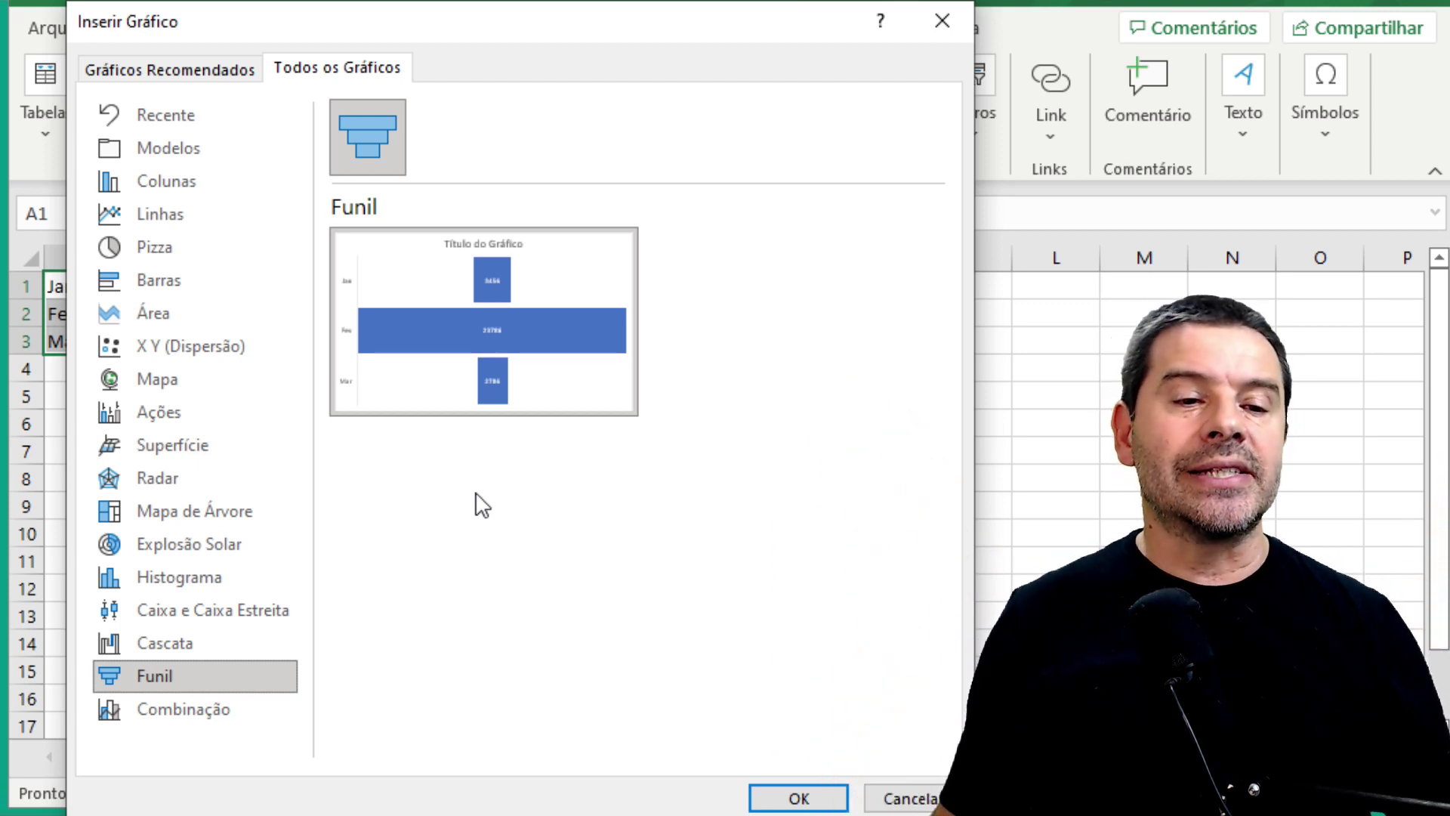
{"action": "left_click", "coordinate": [206, 704]}
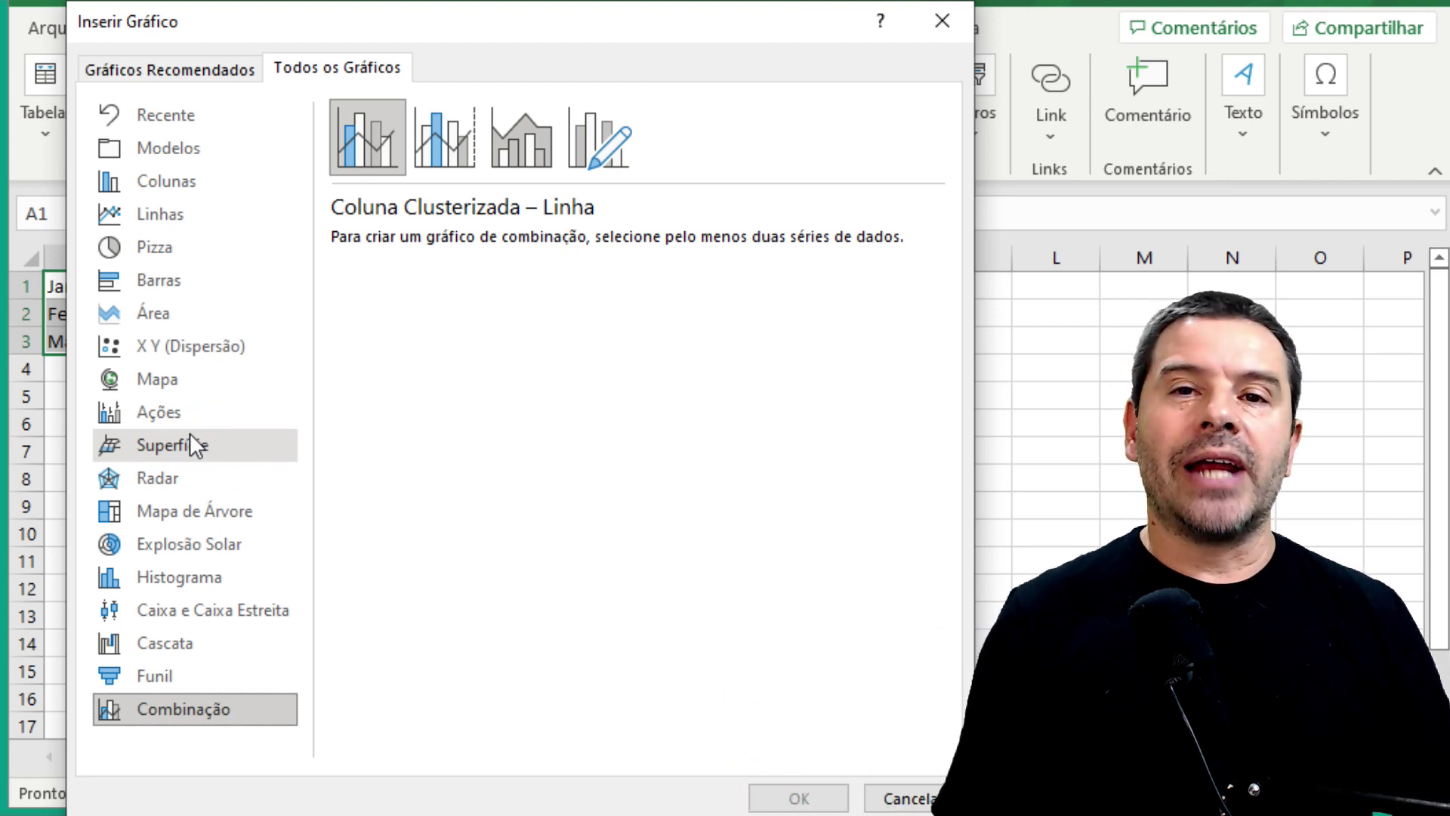
Step: Insert a Pizza 3D chart of the Jan–Mar data onto the sheet
{"action": "left_click", "coordinate": [170, 253]}
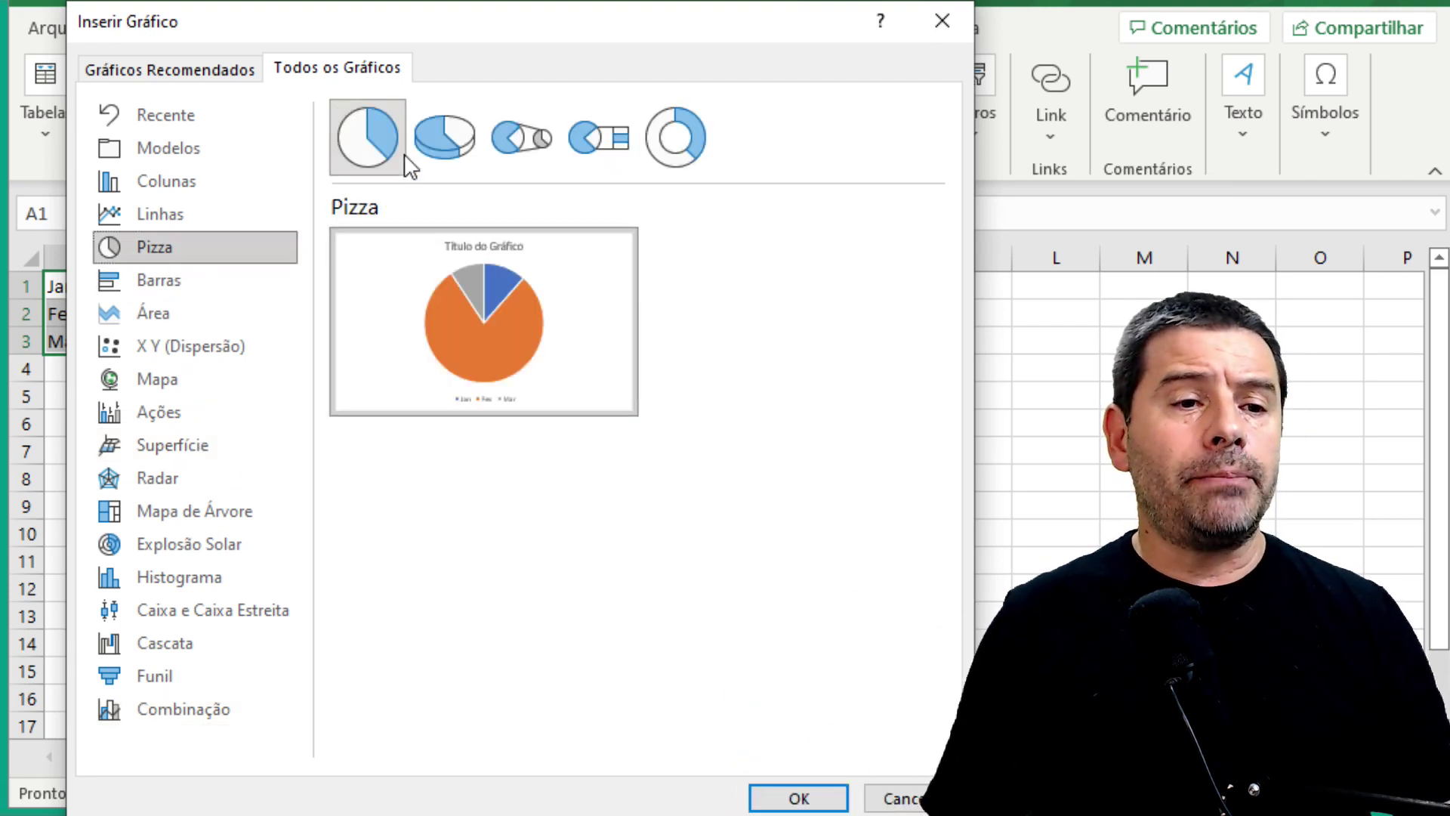
{"action": "left_click", "coordinate": [422, 145]}
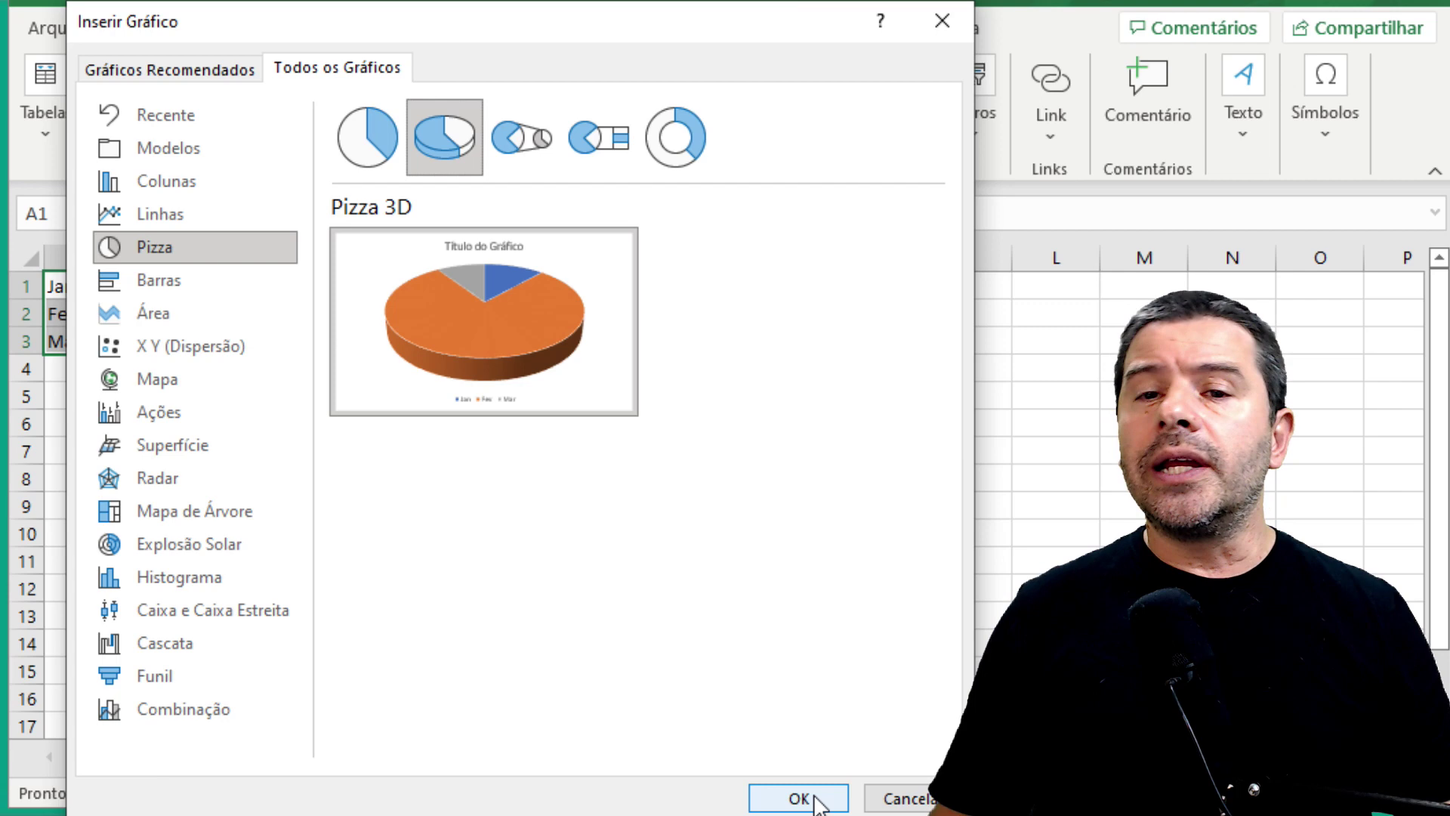
{"action": "left_click", "coordinate": [799, 798]}
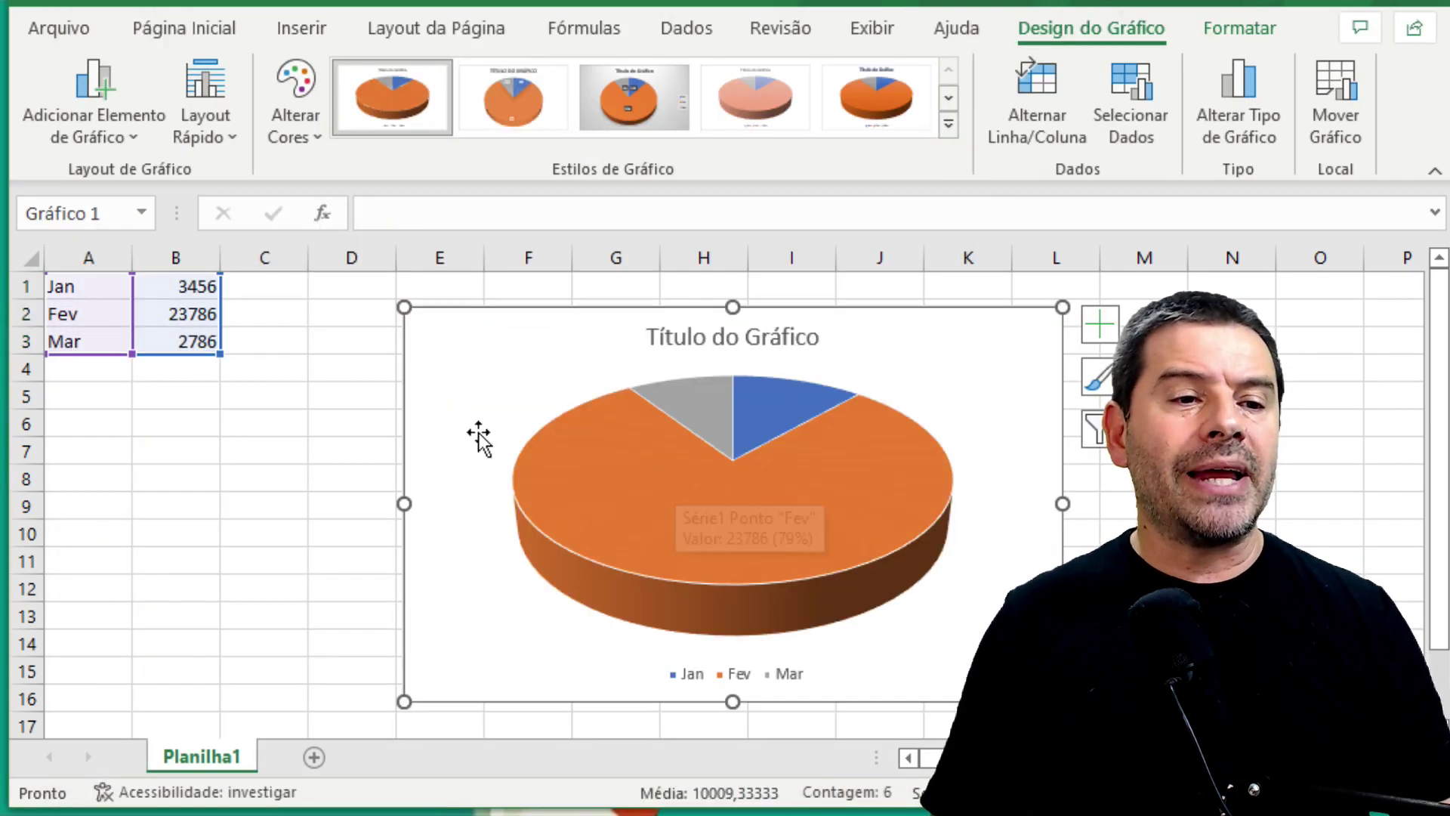
Step: Move the pie chart beside the table and apply Estilo 3 with 12%, 79%, 9% labels
{"action": "left_click", "coordinate": [287, 457]}
{"action": "left_click", "coordinate": [474, 562]}
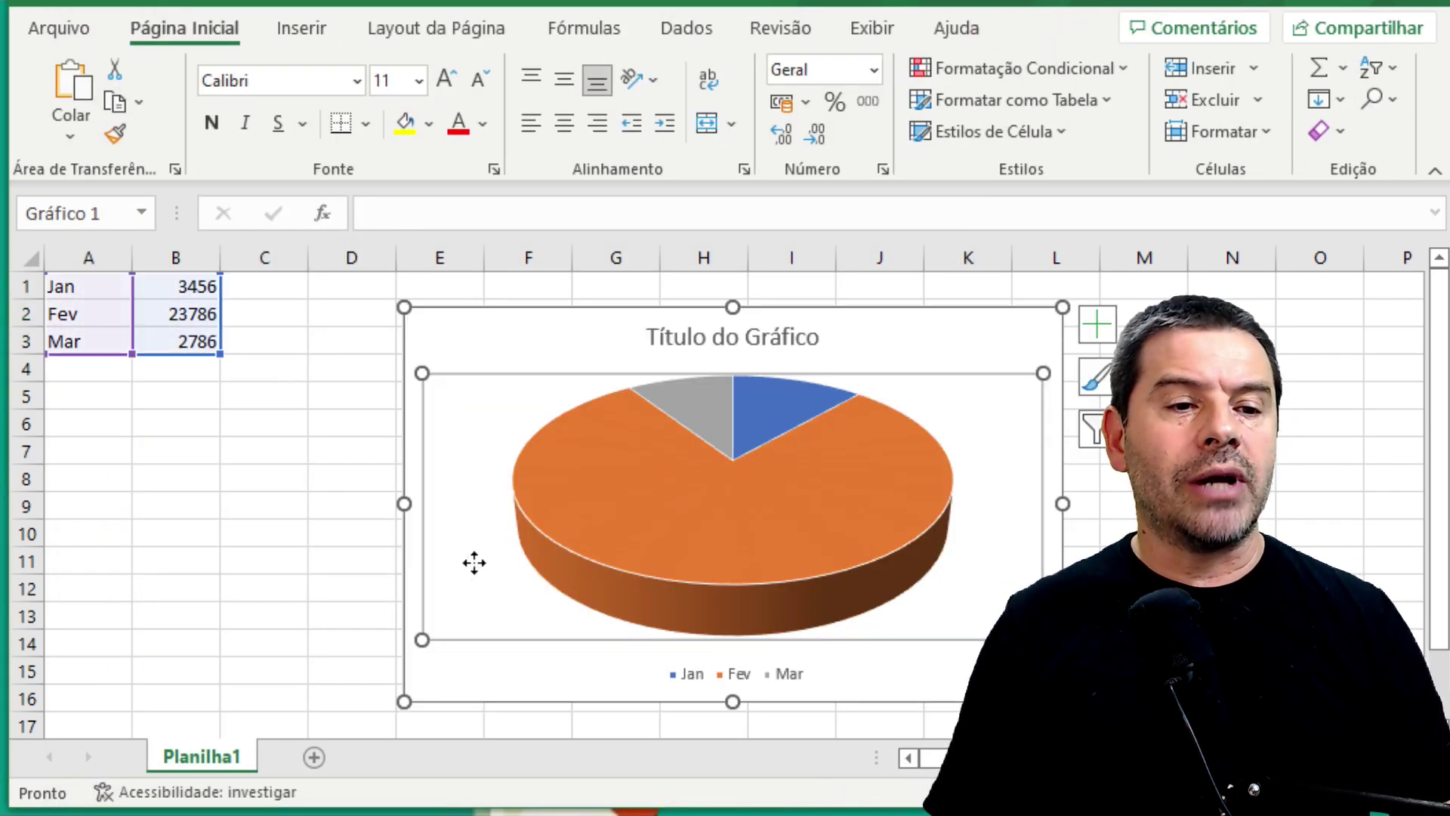
{"action": "left_click", "coordinate": [314, 578]}
{"action": "left_click_drag", "start_coordinate": [447, 351], "coordinate": [322, 342]}
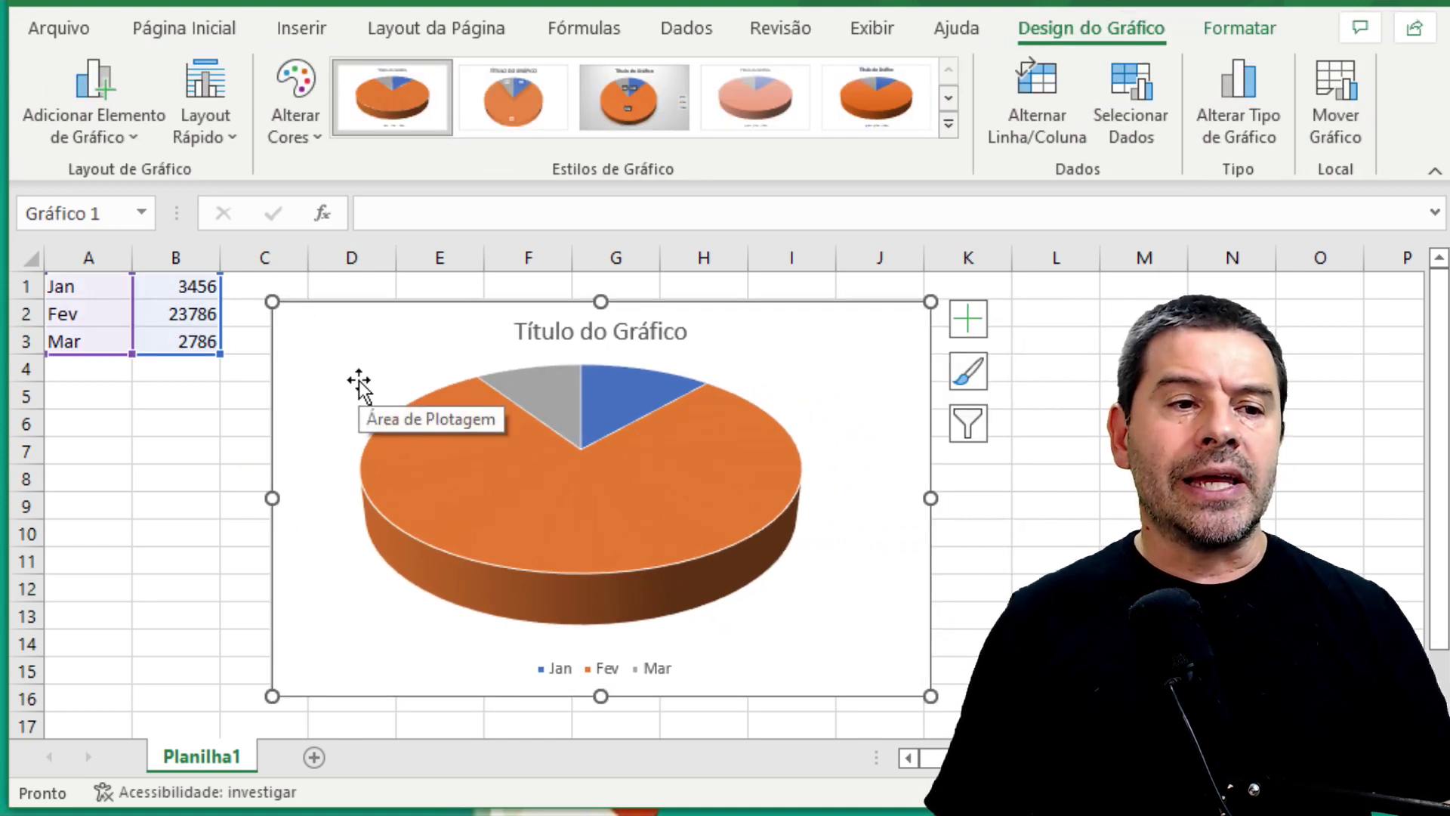
{"action": "left_click", "coordinate": [624, 100]}
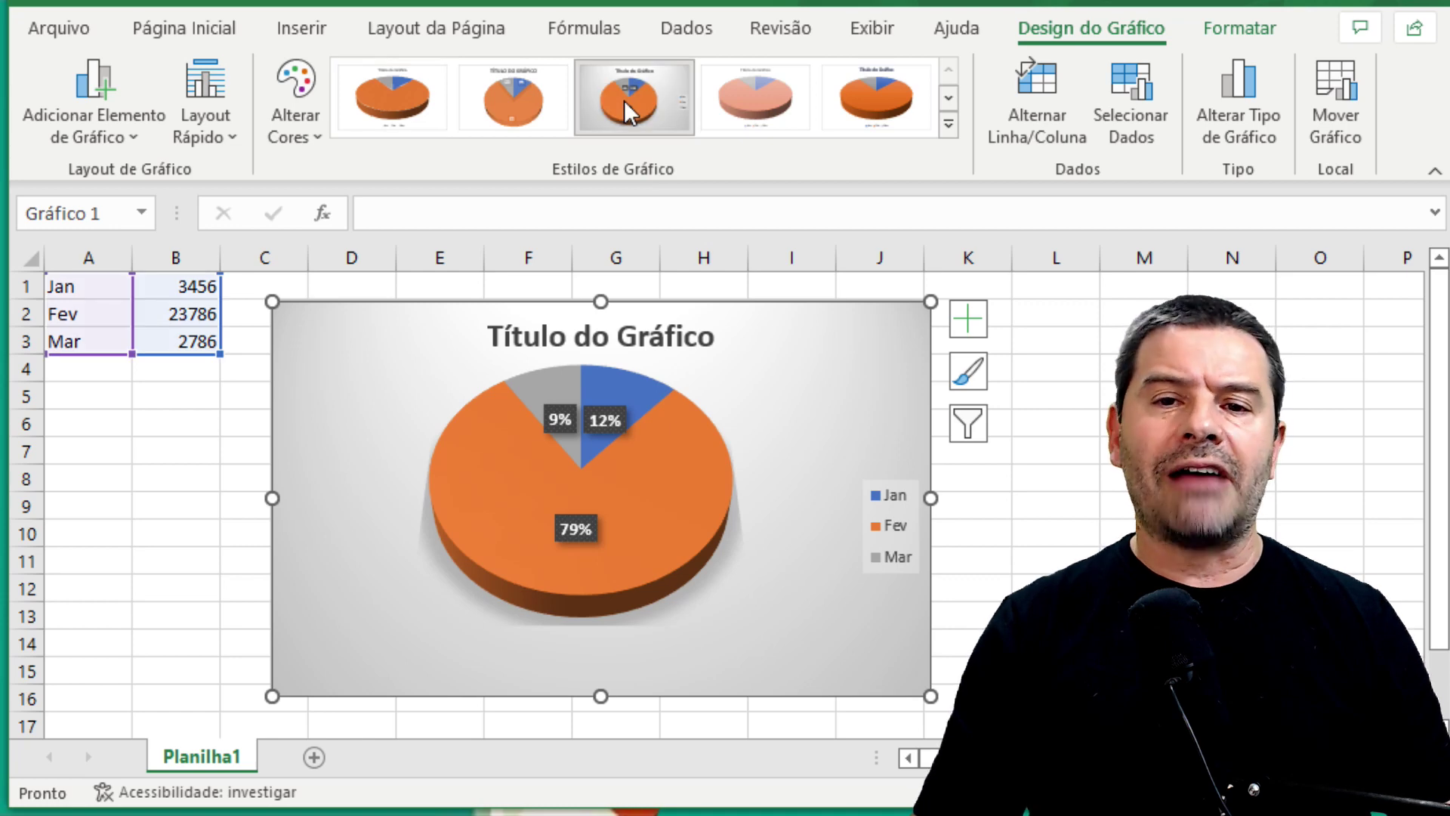
{"action": "left_click", "coordinate": [1048, 504]}
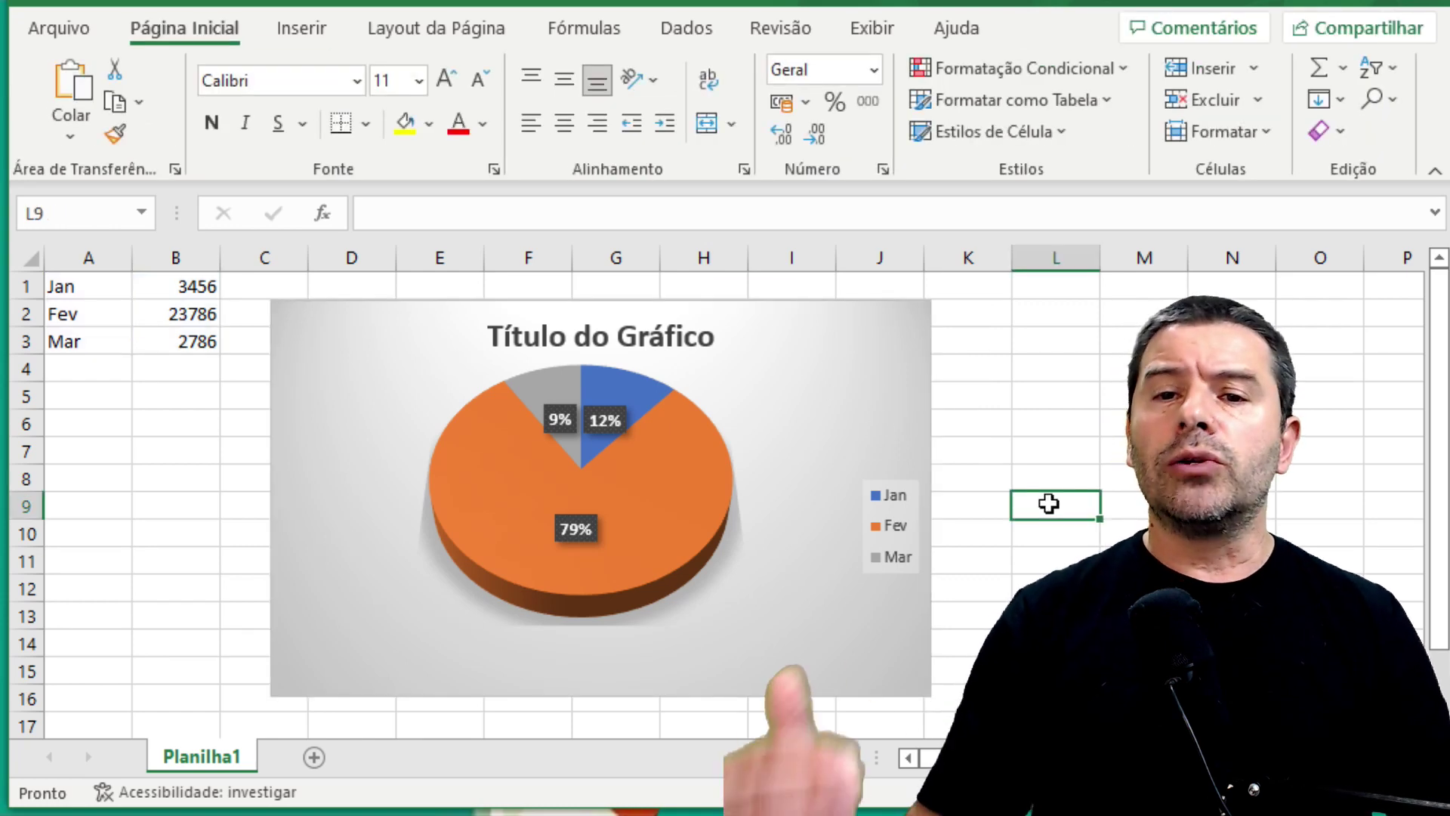